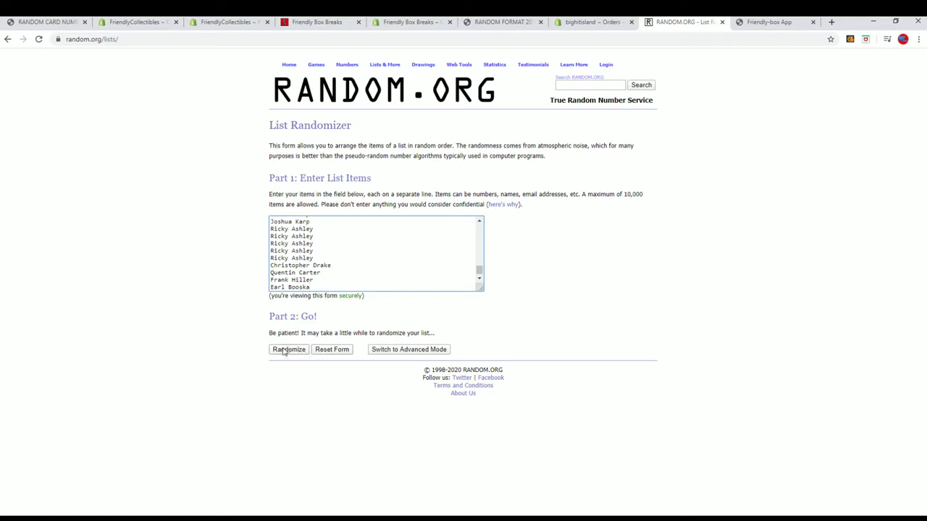
Randomize the 300-item name list, repeating the shuffle until it has been randomized seven times.
click(287, 349)
scroll(391, 416, down, 1)
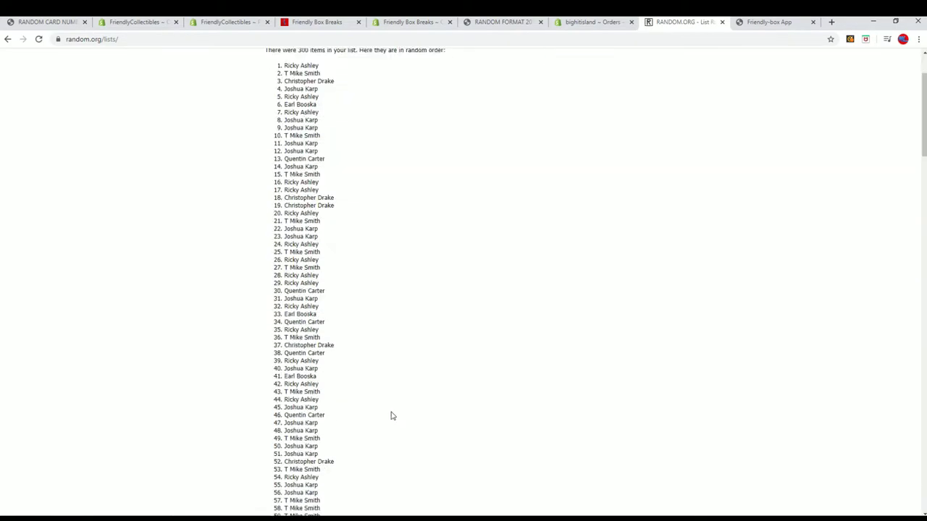
scroll(391, 415, down, 20)
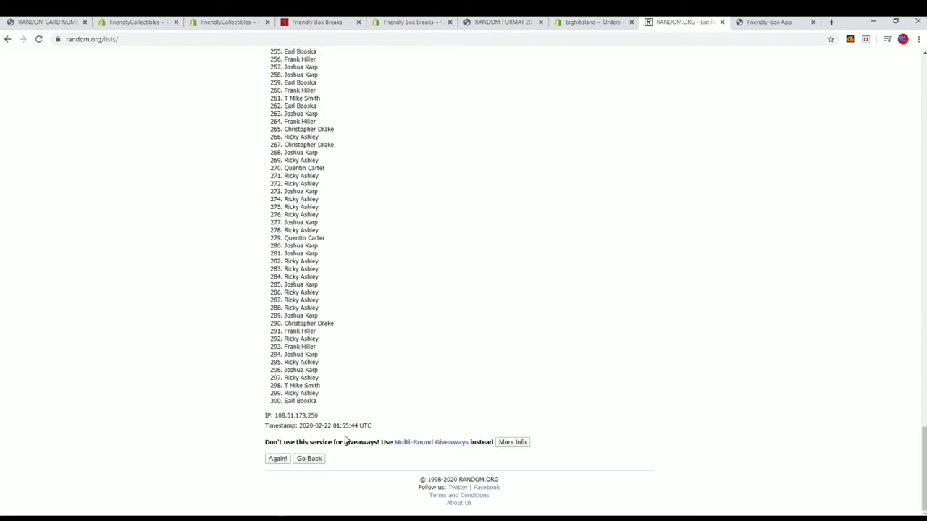
click(278, 459)
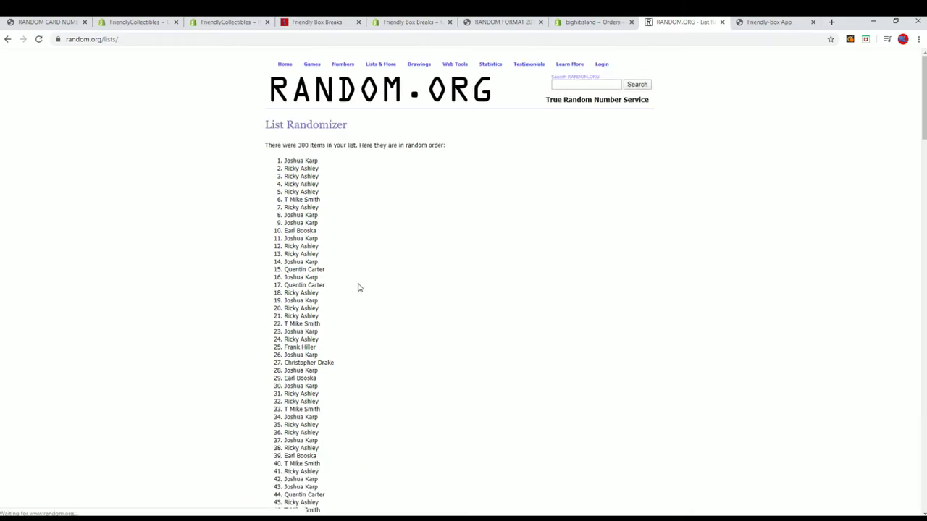
scroll(357, 287, down, 15)
scroll(297, 349, down, 13)
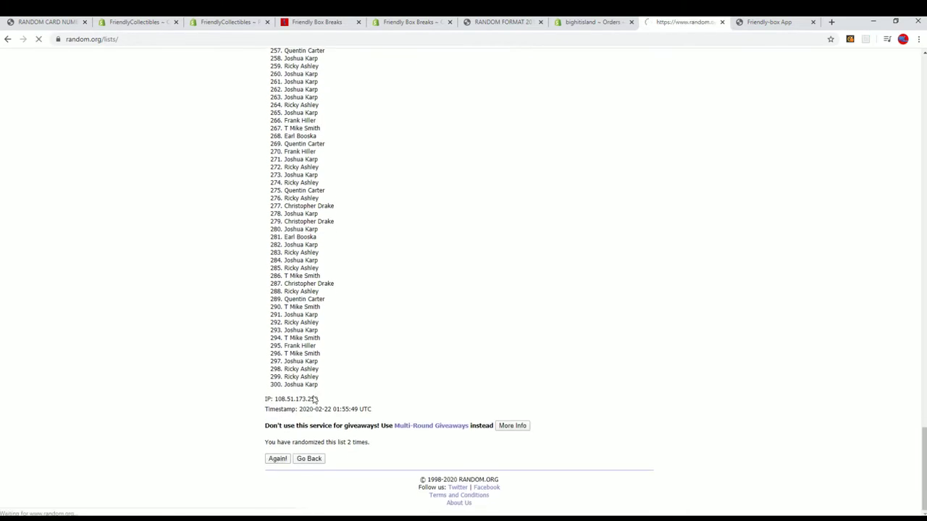
scroll(257, 438, down, 20)
scroll(242, 444, down, 5)
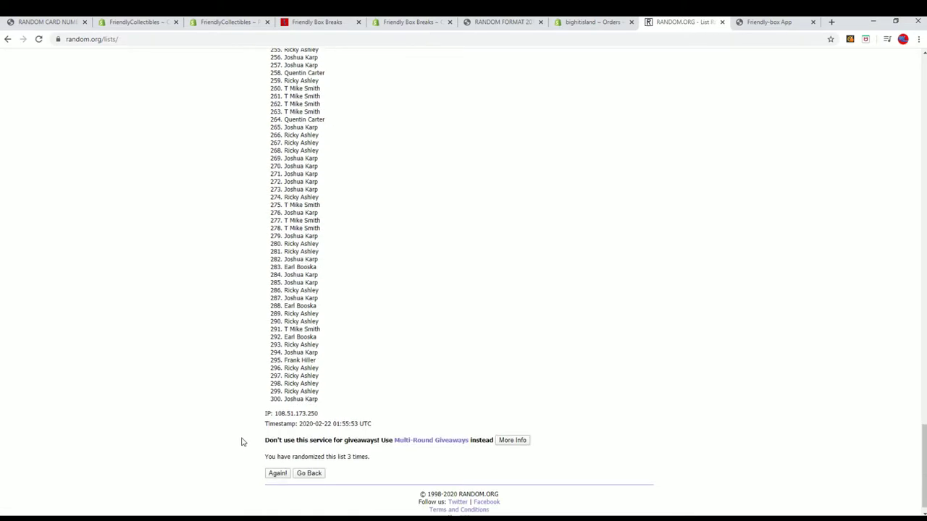
click(276, 459)
scroll(255, 444, down, 20)
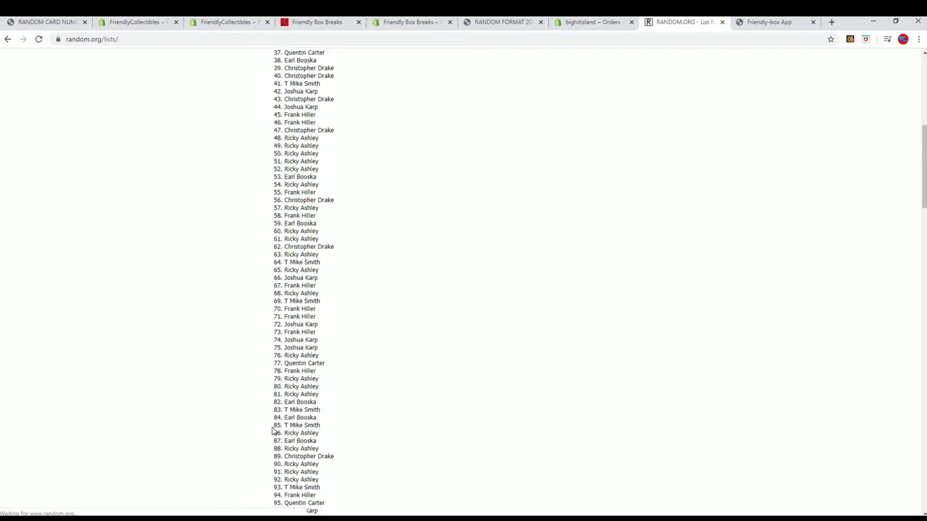
scroll(255, 445, down, 5)
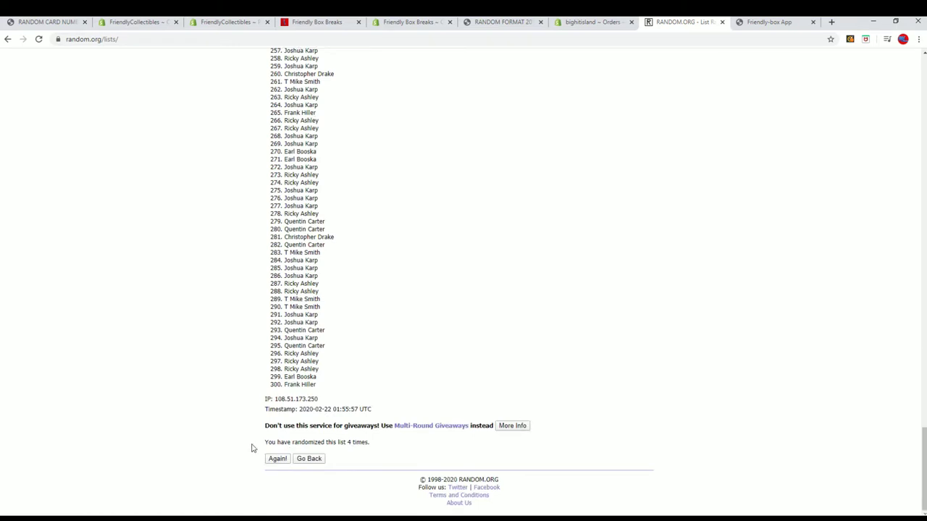
scroll(290, 380, down, 20)
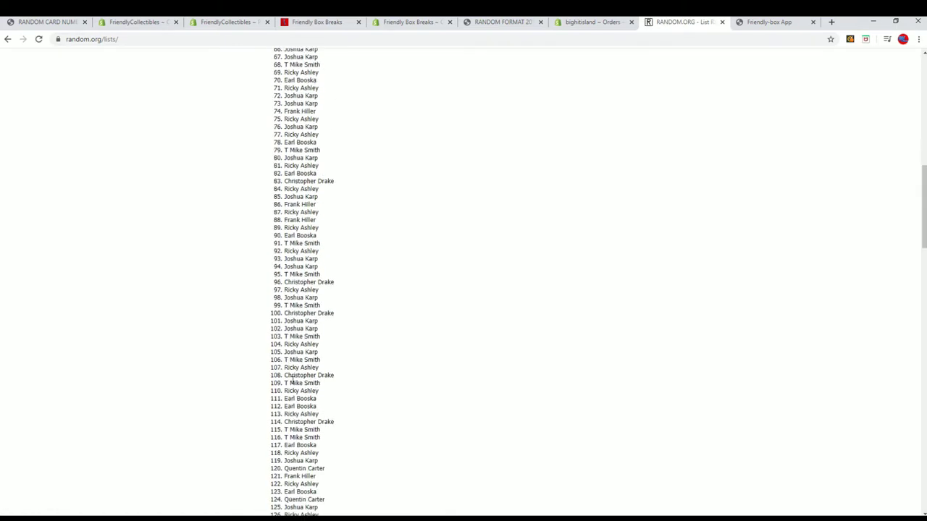
scroll(265, 377, down, 5)
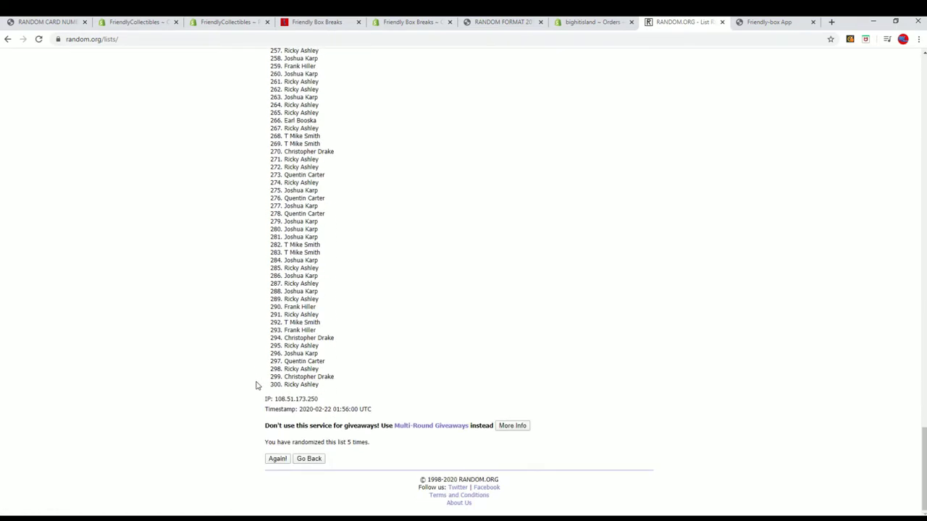
click(277, 460)
scroll(258, 387, down, 20)
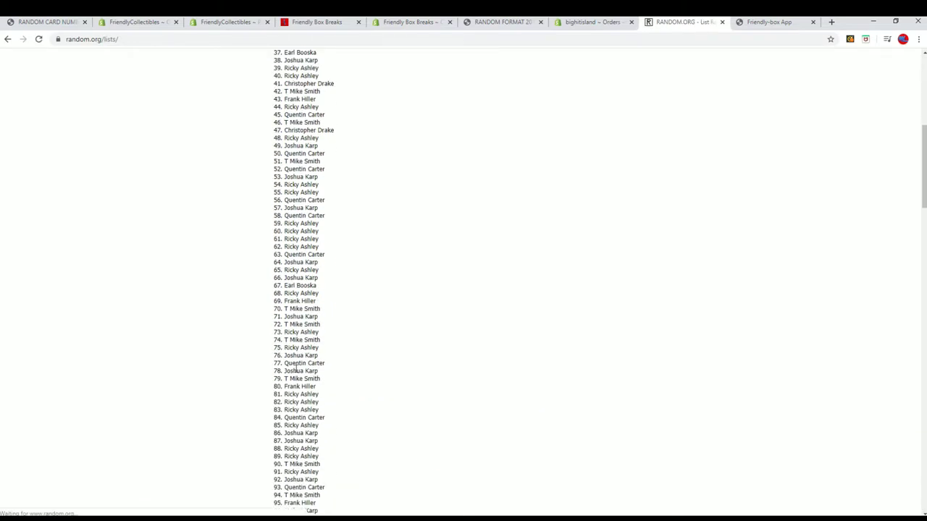
scroll(258, 391, down, 7)
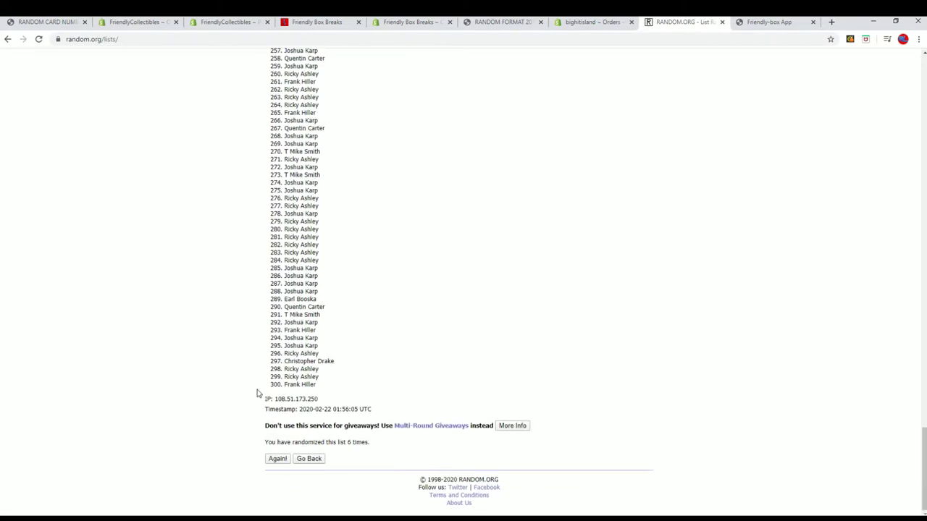
click(278, 459)
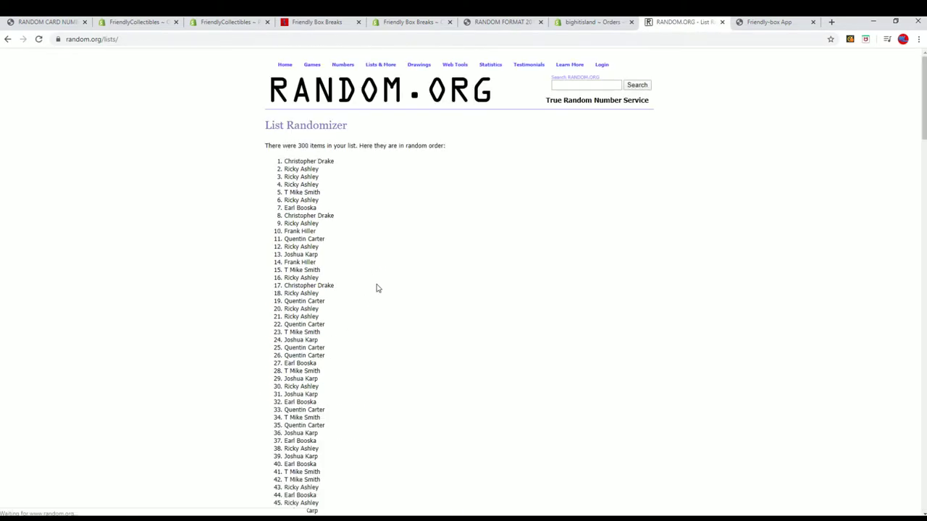
scroll(344, 192, down, 2)
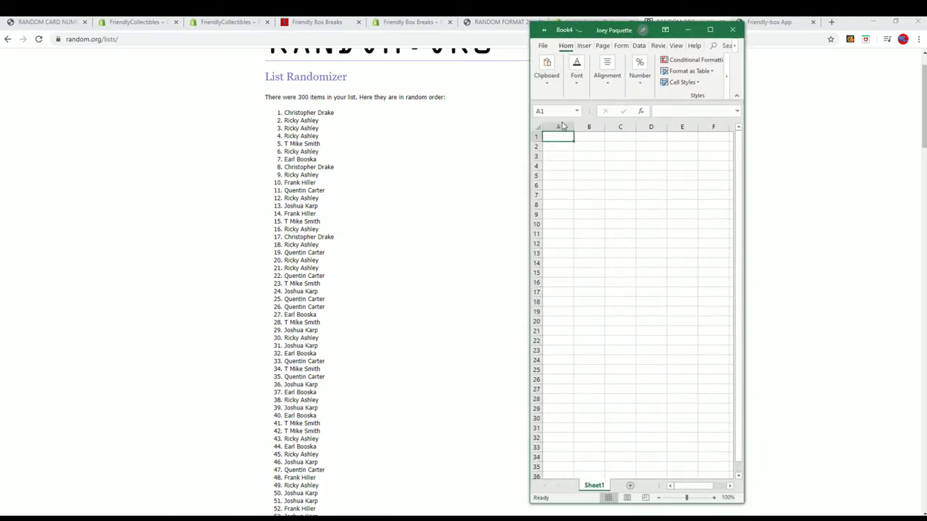
In the blank Excel workbook, widen column A and enter the headers OWNERS in A1 and CARD NUMBER in B1.
click(563, 126)
drag(572, 126, 624, 127)
click(579, 137)
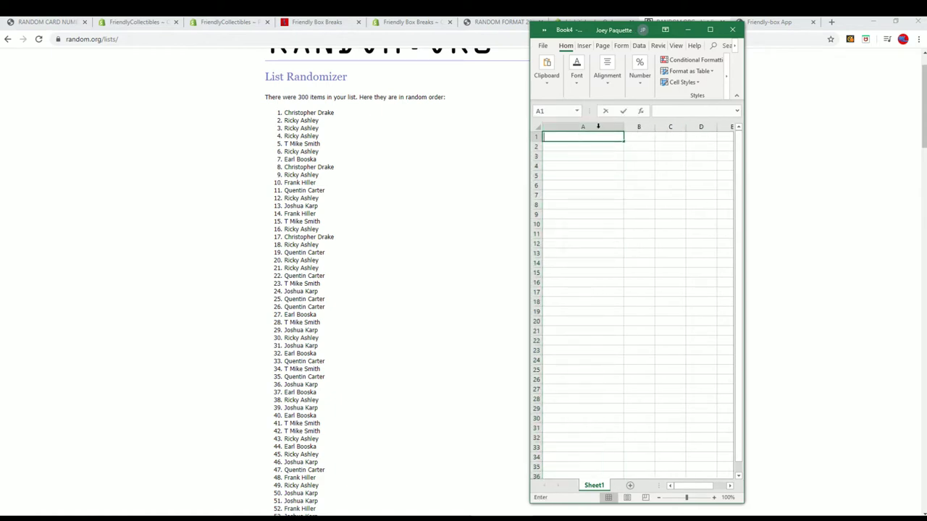
click(629, 126)
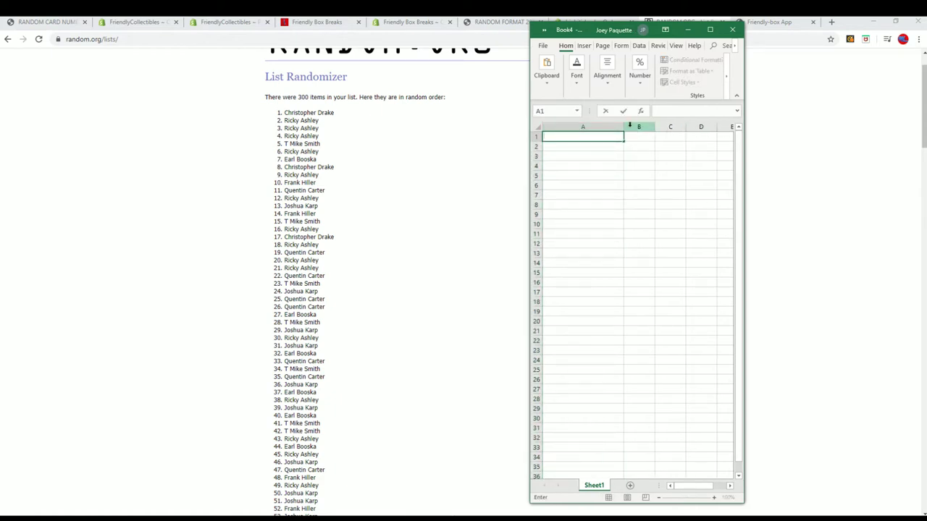
text(OWNERS)
key(Tab)
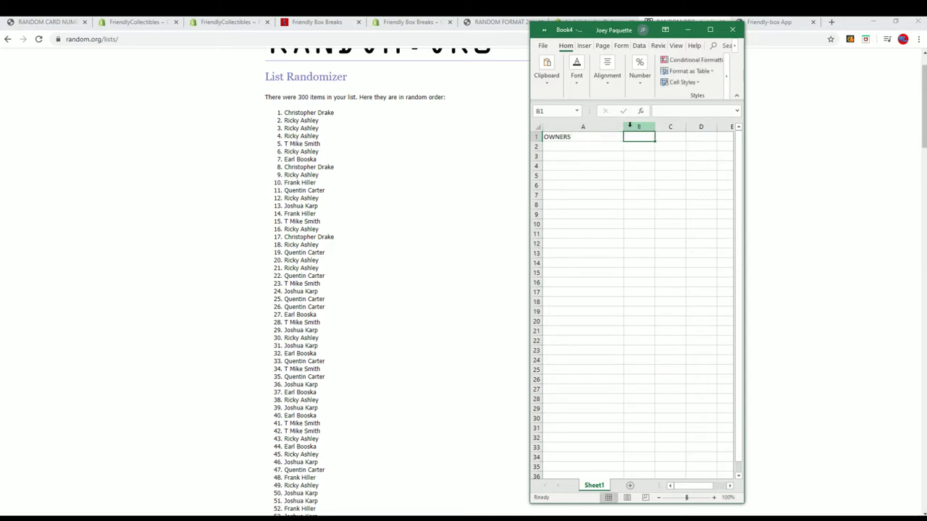
text(CARD NUMBER)
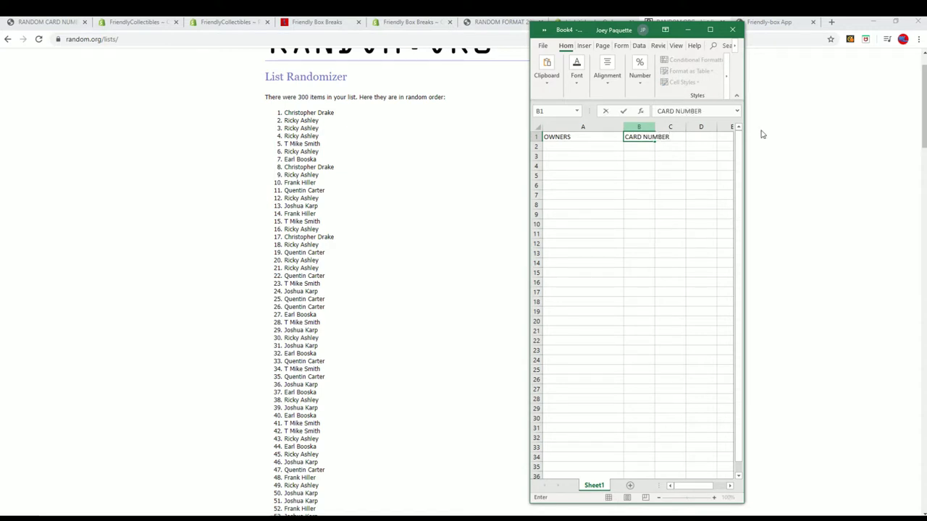
Widen column B to fit its header and maximize the workbook with the sheet enlarged to 190%.
click(649, 126)
drag(655, 127, 714, 126)
click(711, 30)
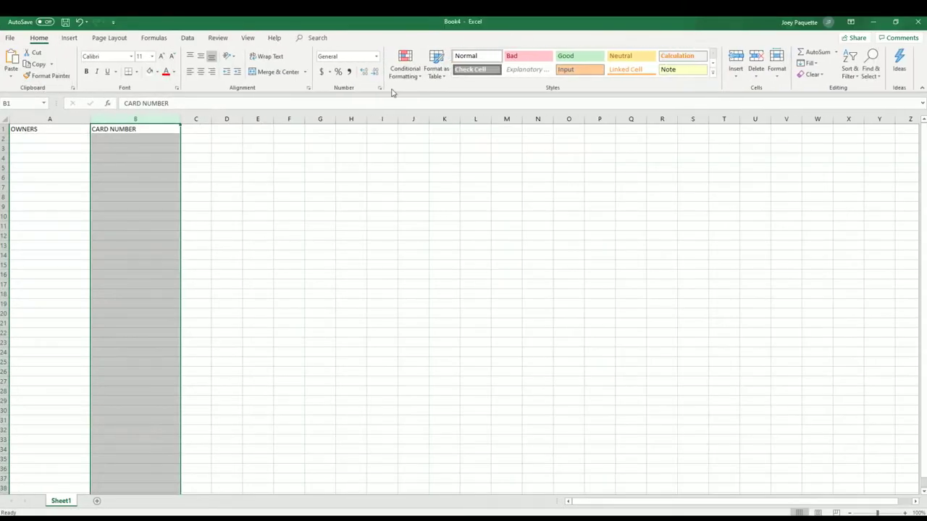
scroll(503, 367, up, 6)
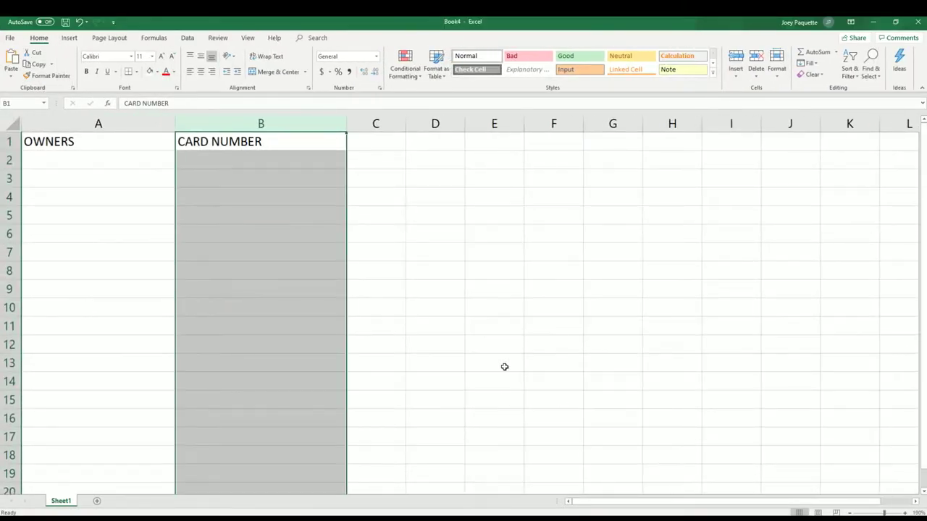
Paste the copied owner names as text into column A starting at A2.
click(38, 158)
right_click(38, 158)
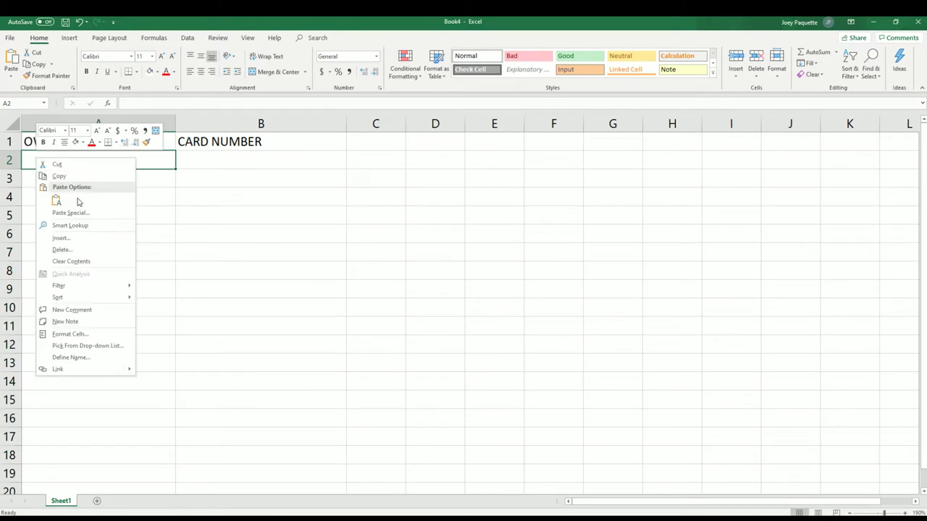
click(55, 201)
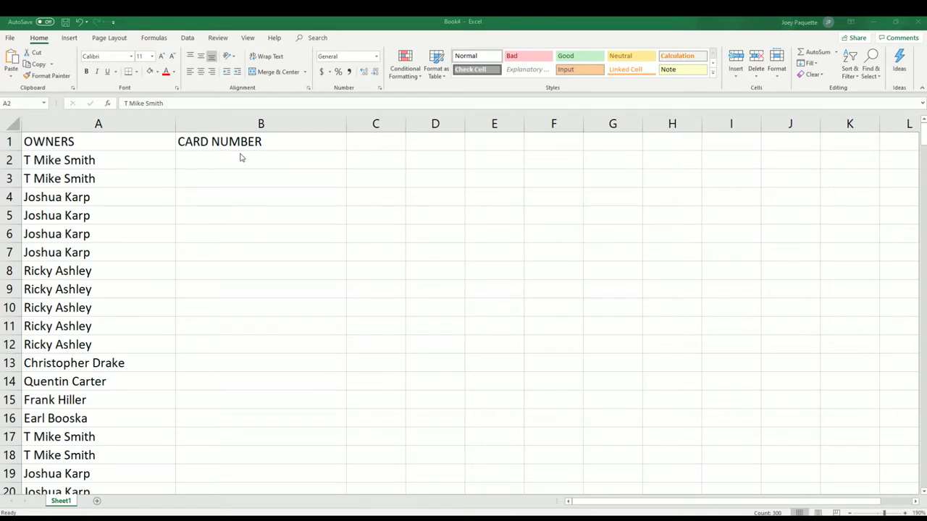
Narrow column A to fit the owner names and select cell B2.
click(160, 120)
drag(175, 123, 135, 153)
click(167, 161)
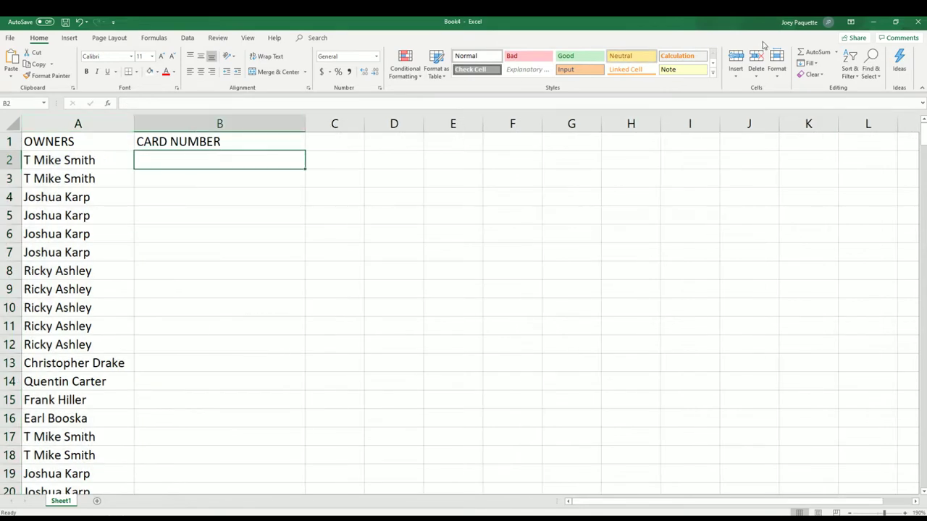
Compare the pasted owner names in column A with the randomized order in the browser.
click(873, 22)
scroll(431, 211, up, 1)
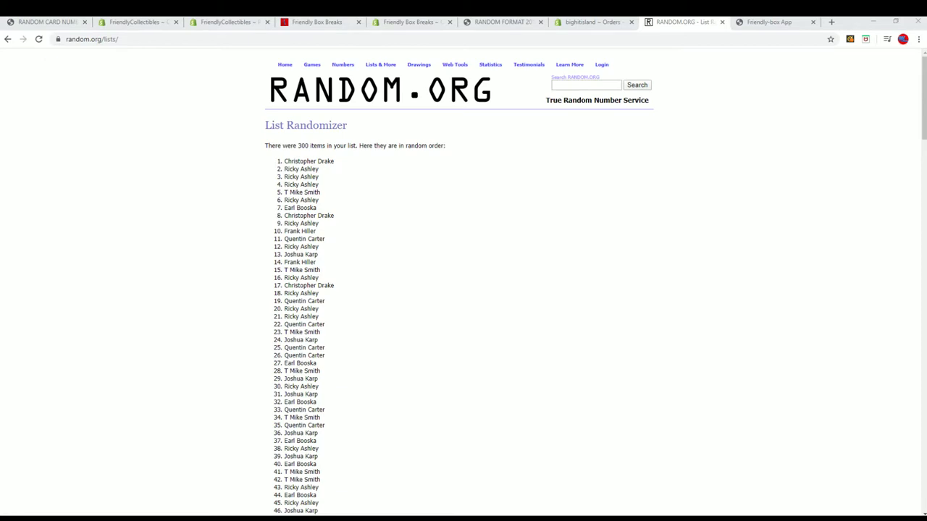
key(alt+Tab)
scroll(196, 434, down, 20)
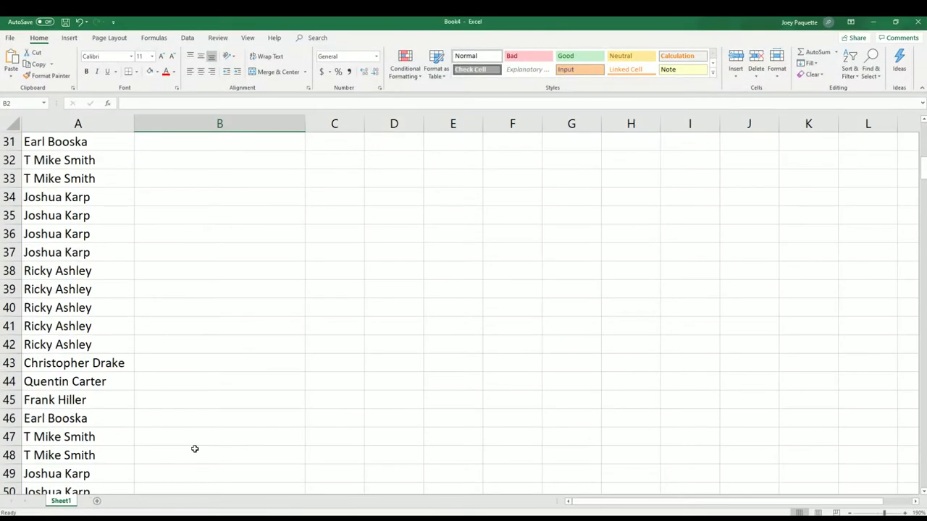
scroll(191, 446, down, 20)
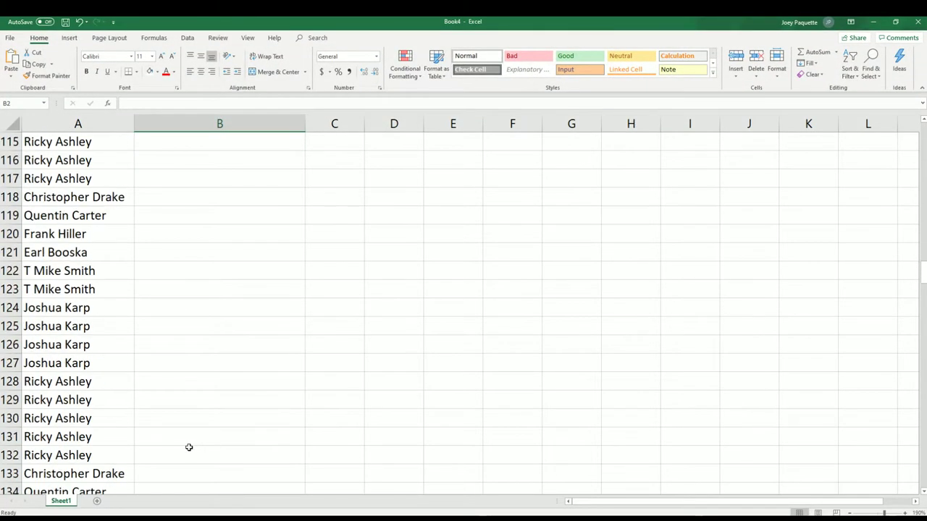
scroll(189, 448, down, 8)
scroll(192, 445, up, 20)
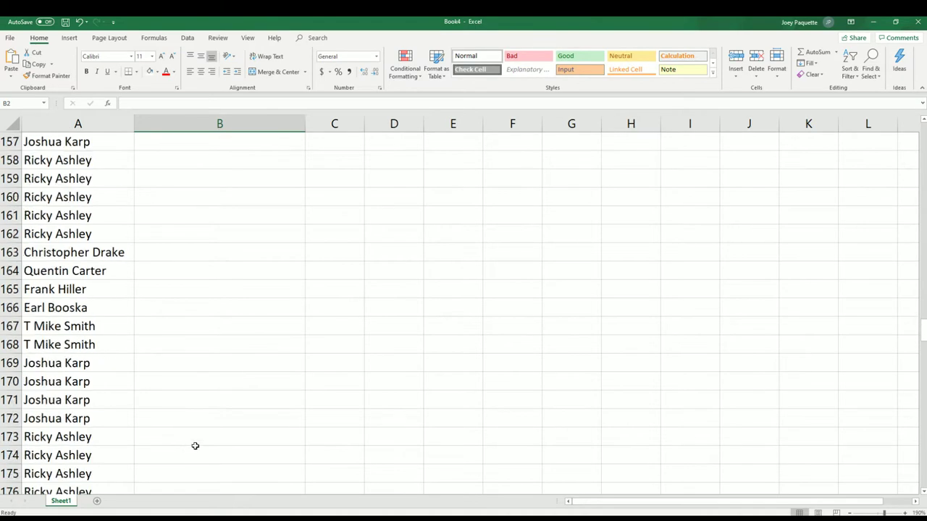
scroll(196, 441, up, 20)
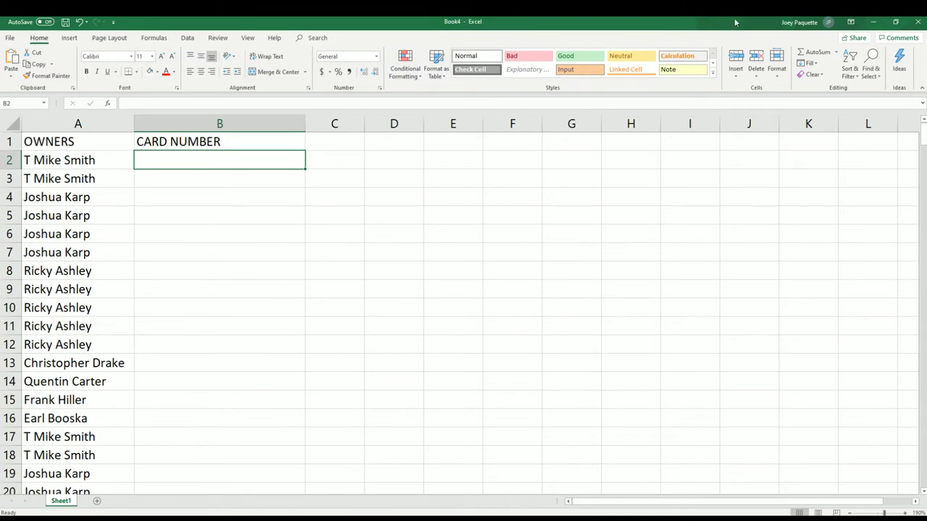
Restore the workbook to a smaller window and place it beside the randomized list in the browser.
click(872, 23)
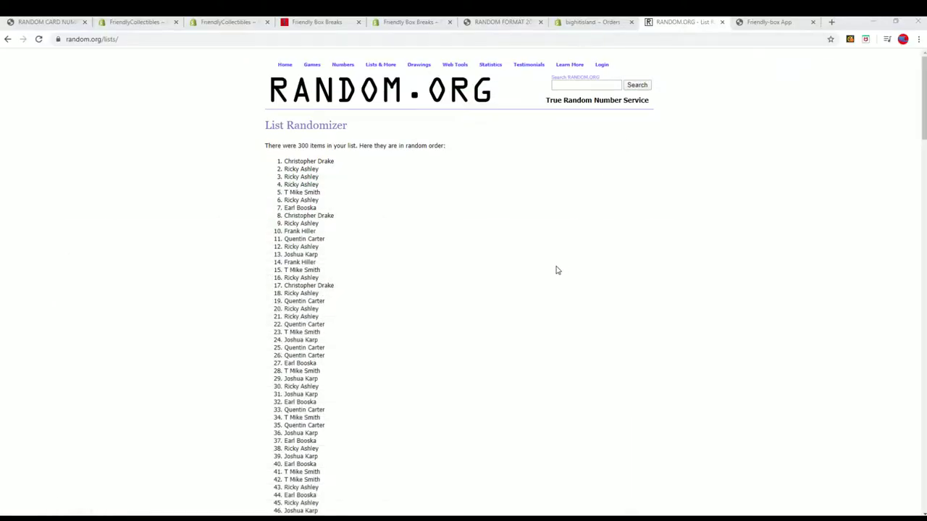
scroll(538, 274, down, 1)
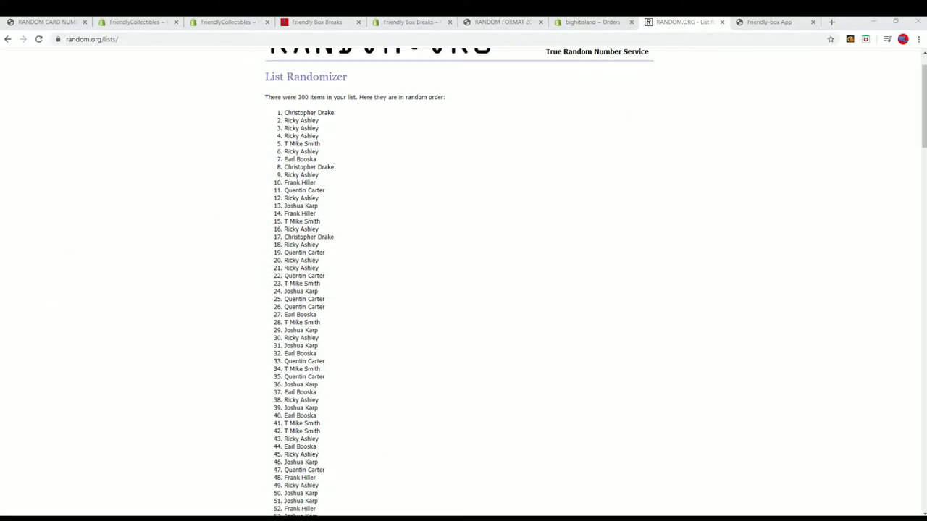
key(alt+Tab)
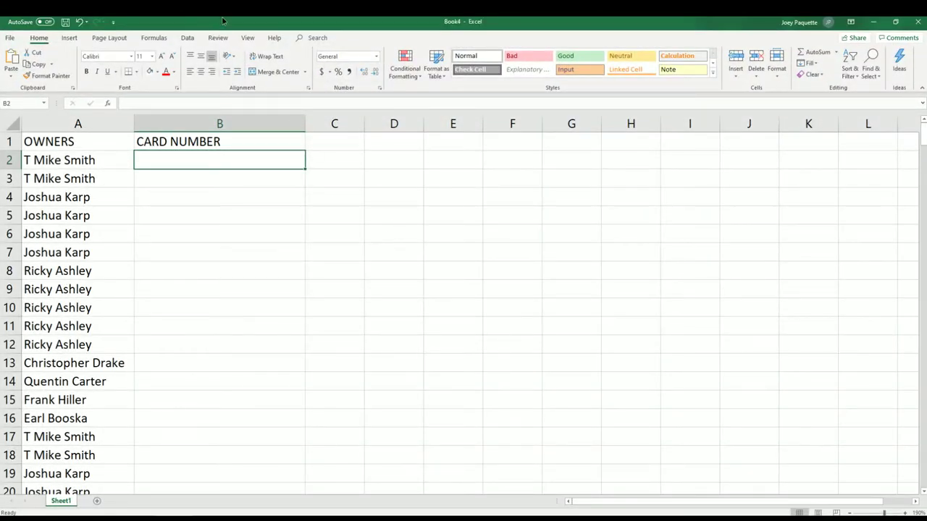
drag(223, 21, 482, 25)
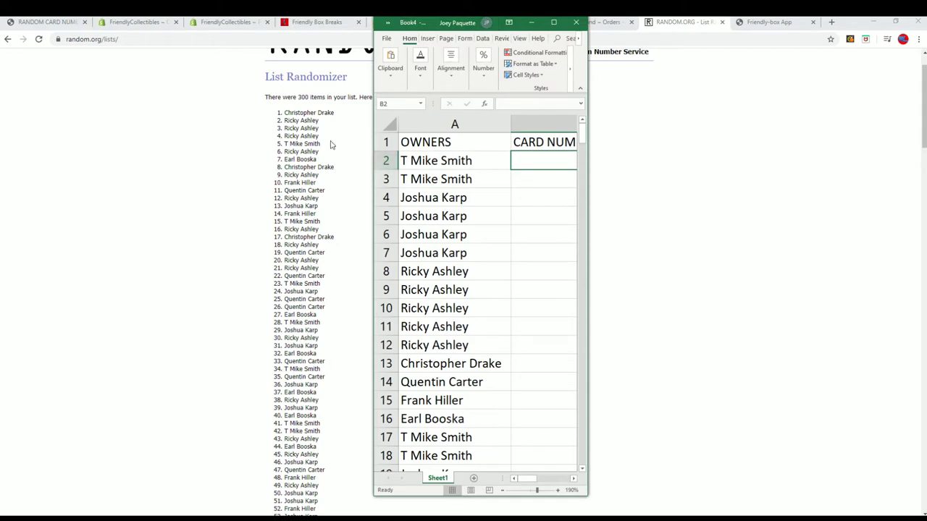
Delete all the pasted owner names in column A from A2 down, keeping the OWNERS header.
drag(422, 160, 464, 438)
scroll(441, 272, up, 20)
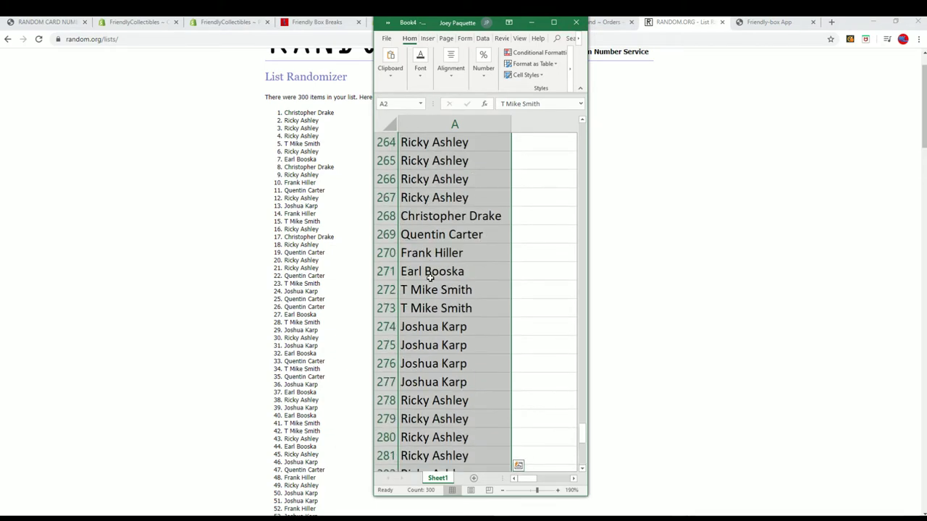
drag(585, 391, 571, 131)
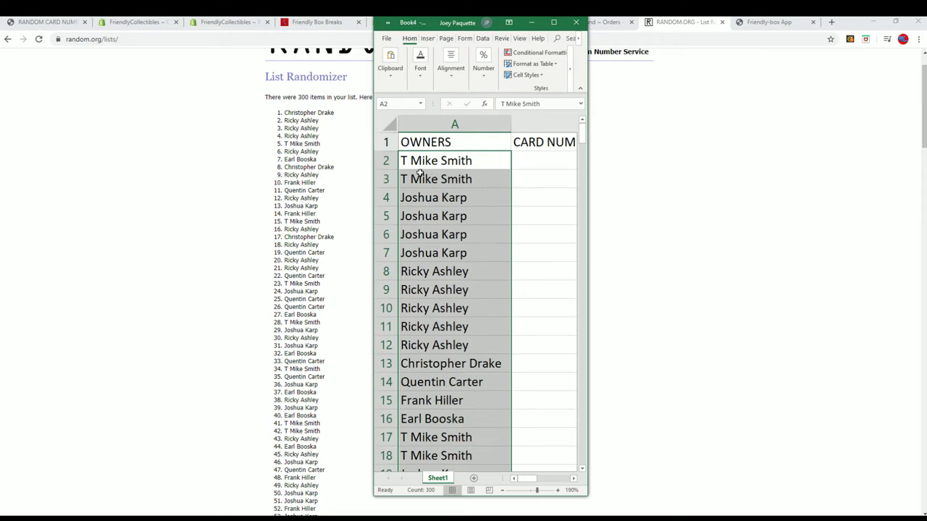
key(Delete)
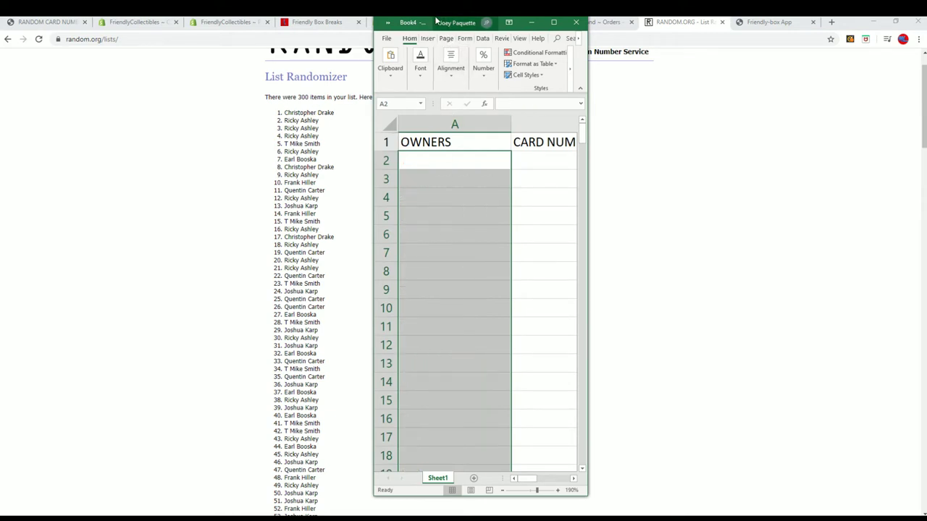
Move the workbook aside and copy all 300 randomized owner names from the List Randomizer results.
drag(438, 22, 628, 19)
drag(281, 112, 379, 391)
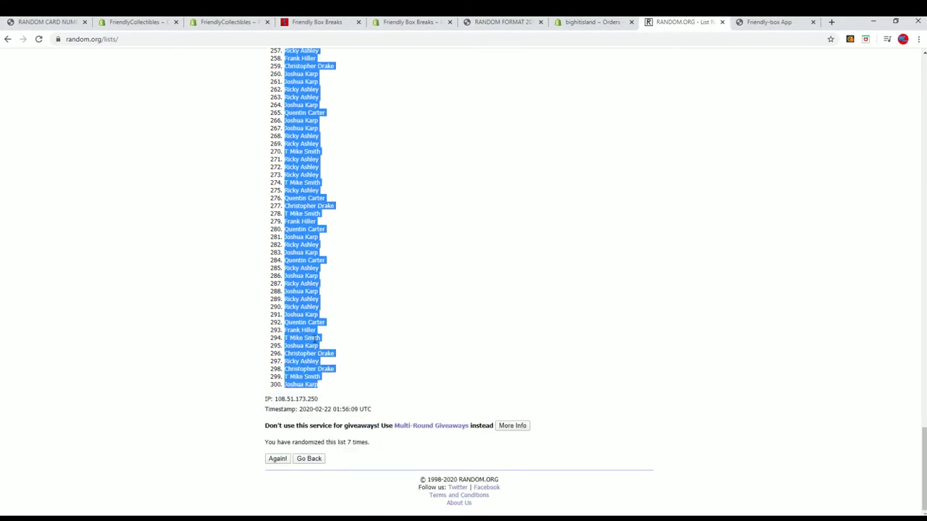
right_click(306, 330)
click(310, 339)
scroll(383, 360, up, 5)
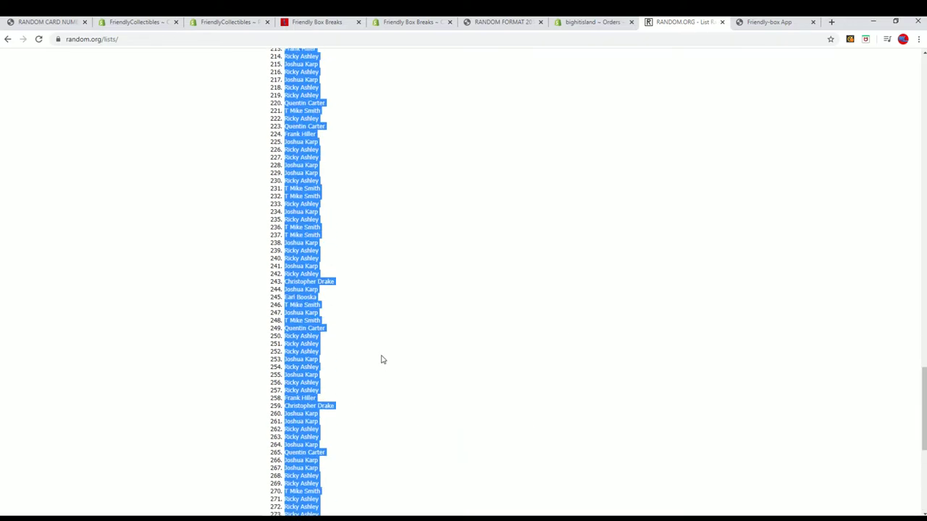
scroll(383, 359, up, 20)
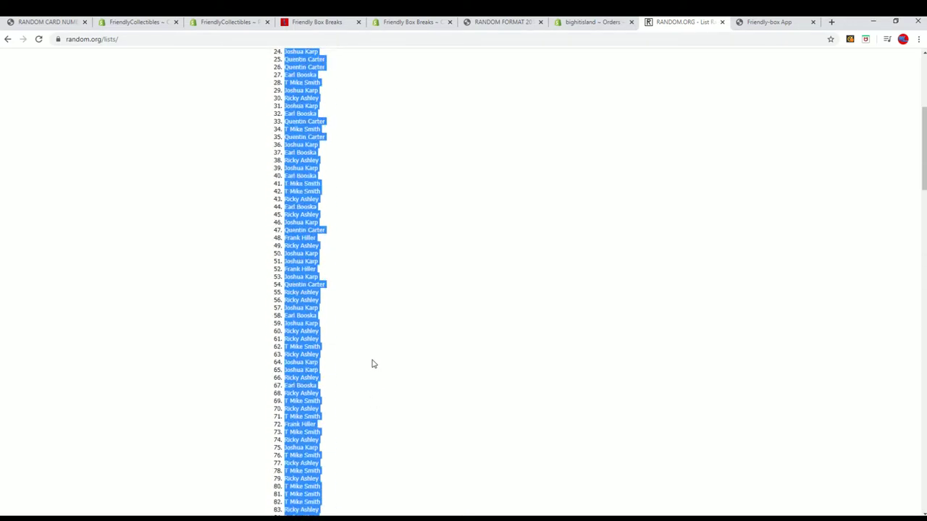
scroll(372, 364, up, 3)
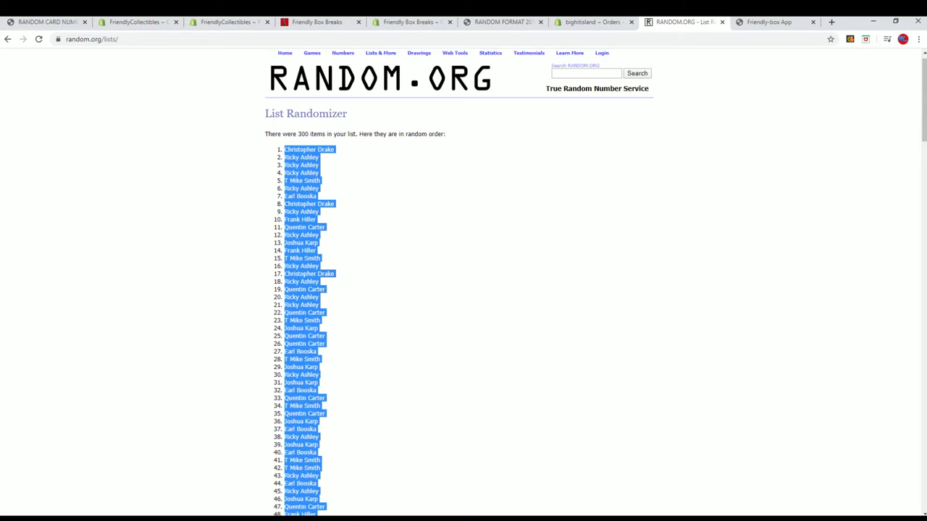
Switch to the Excel workbook and paste the copied owner names into column A from A2 as Text using Paste Special.
key(alt+Tab)
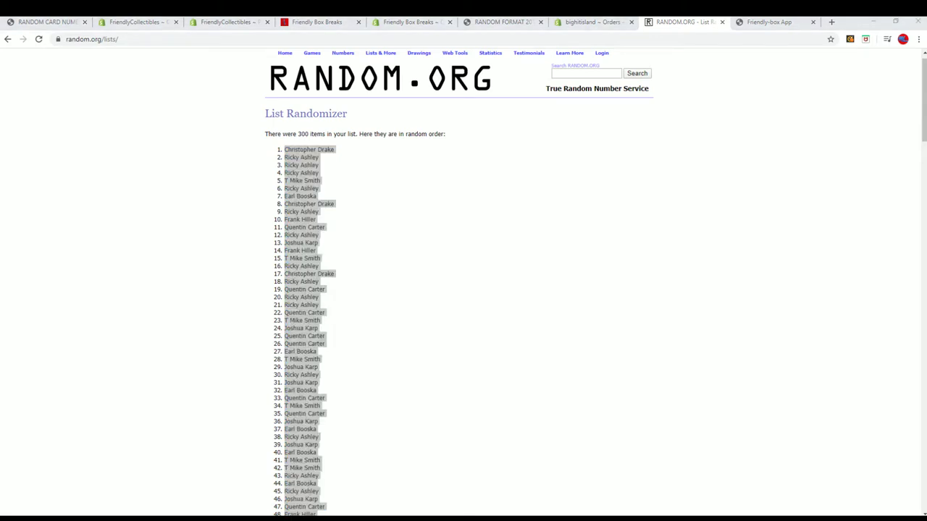
key(alt+Tab)
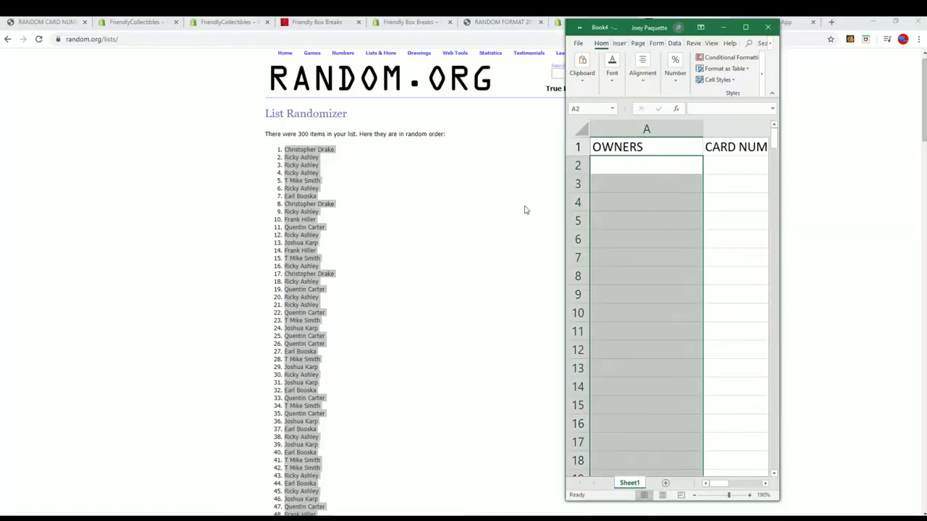
click(611, 163)
right_click(612, 165)
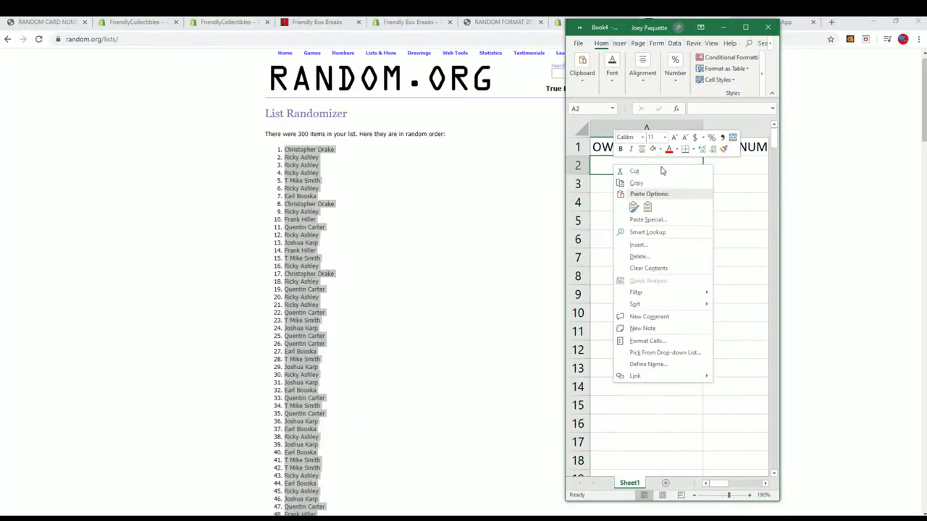
click(647, 220)
click(569, 168)
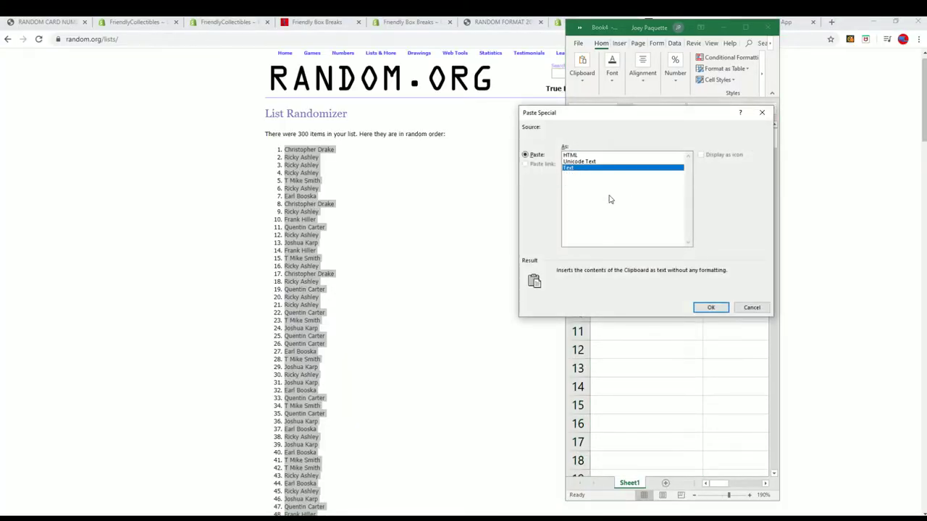
click(710, 308)
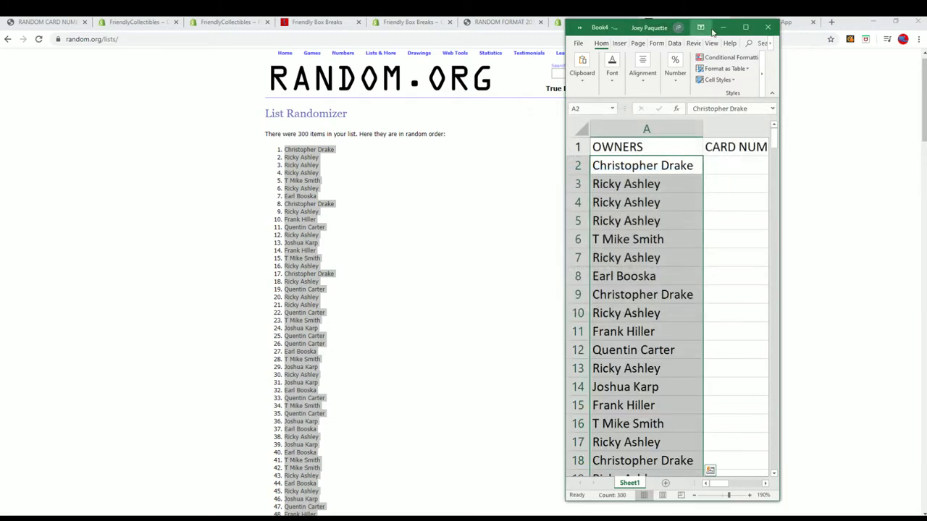
Reposition and widen the workbook window to show the full CARD NUMBER column, and select cell B2.
drag(618, 23, 397, 36)
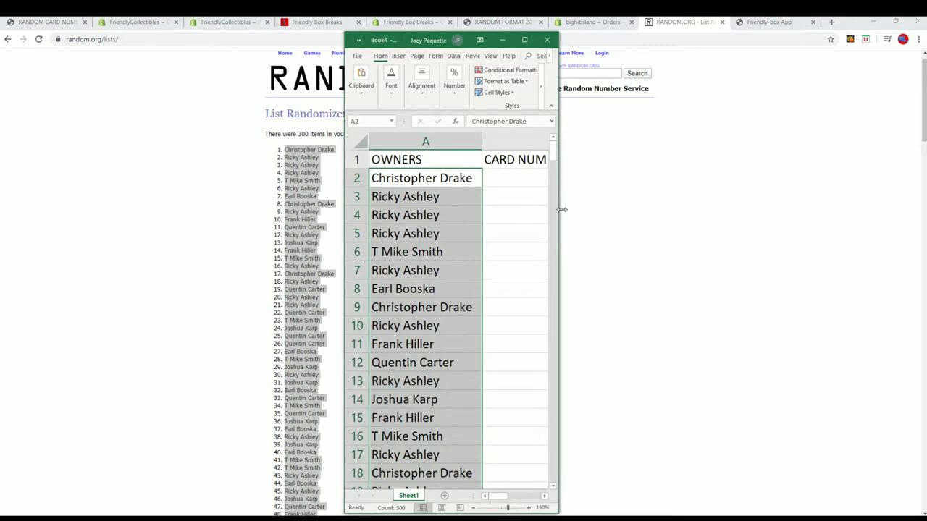
drag(562, 209, 825, 224)
click(520, 178)
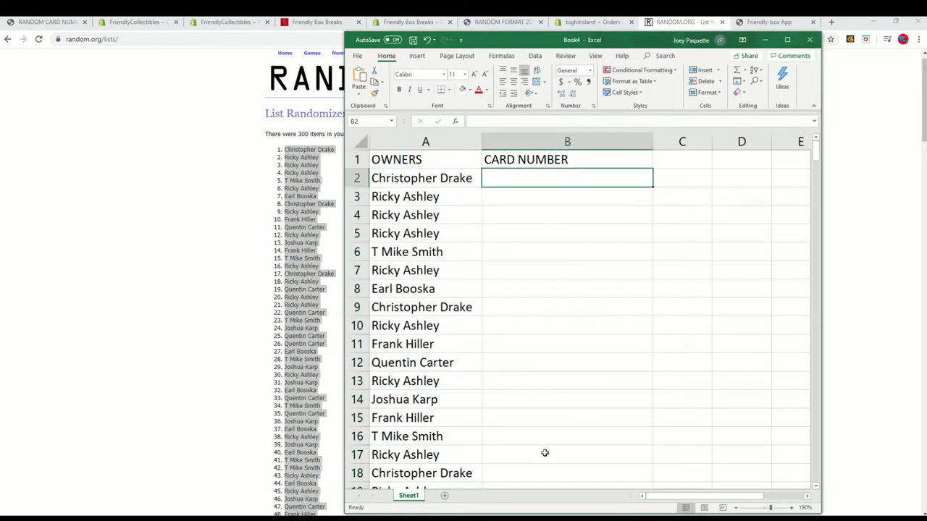
Review the pasted owner names in column A through the end of the list and return to the first row.
scroll(543, 352, down, 20)
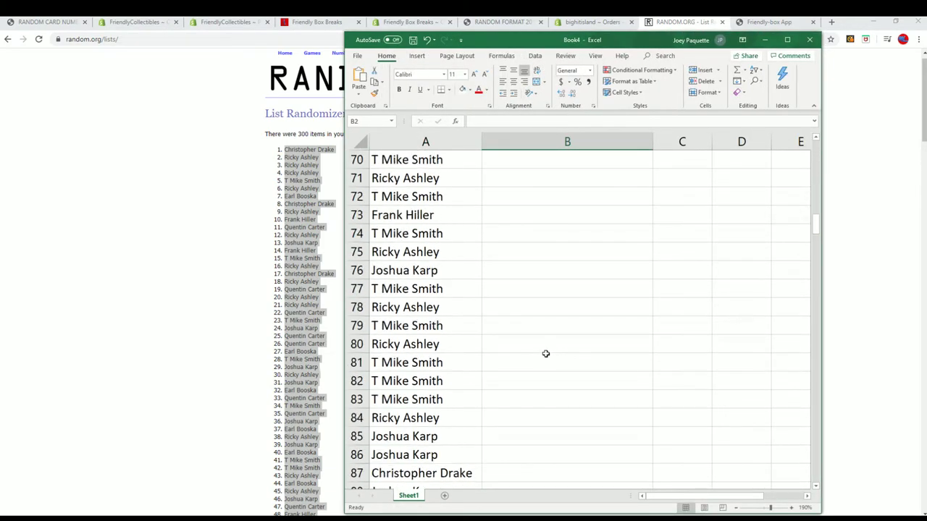
scroll(544, 352, down, 20)
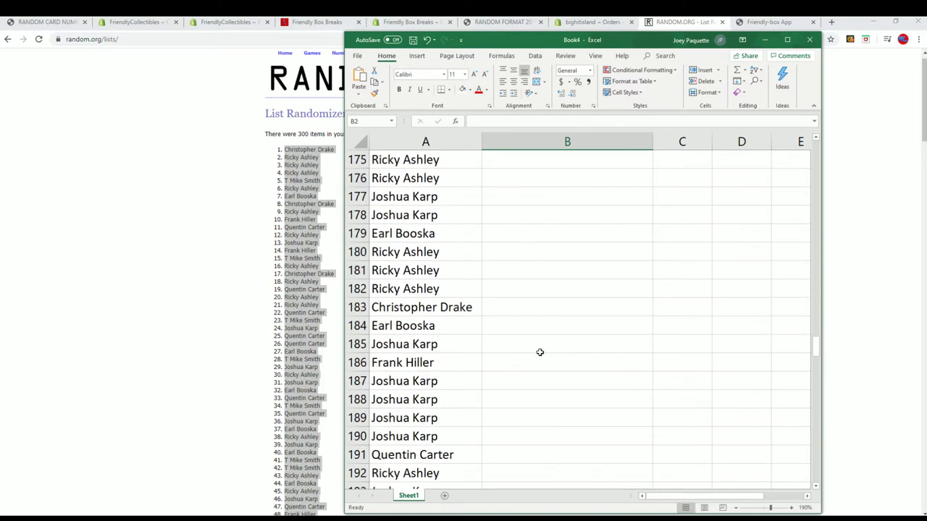
scroll(543, 357, down, 20)
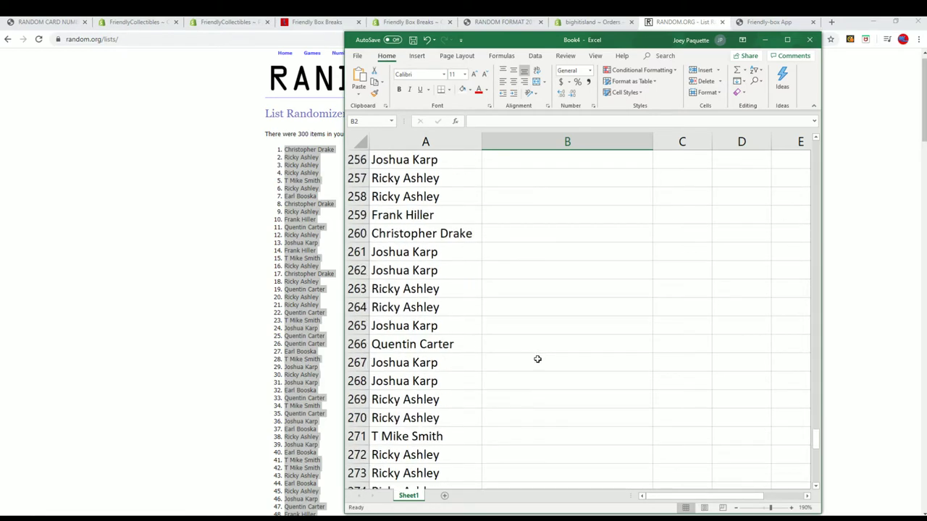
scroll(538, 360, down, 6)
scroll(536, 355, up, 20)
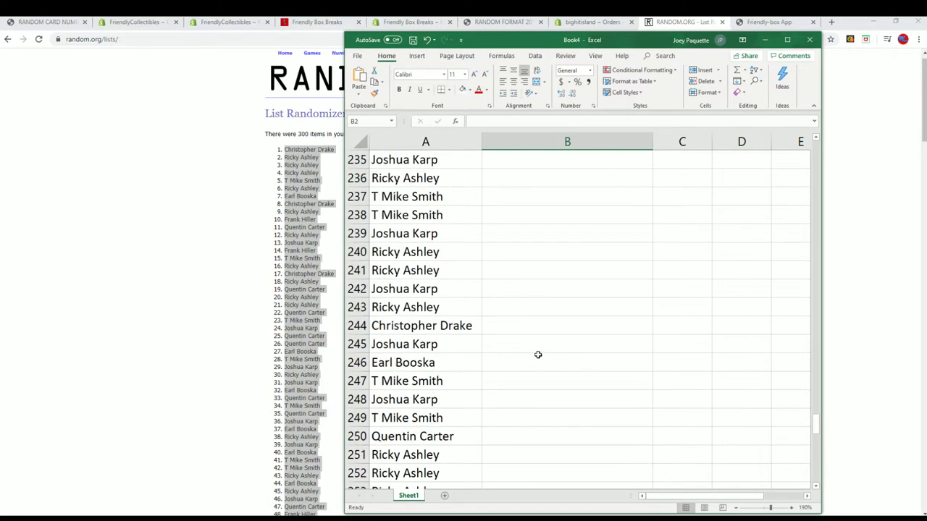
scroll(536, 354, up, 20)
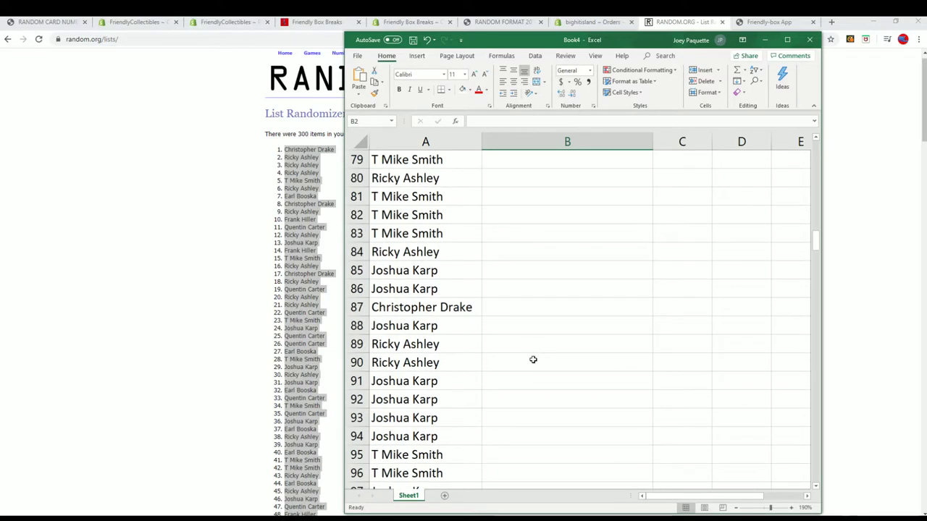
scroll(533, 353, up, 11)
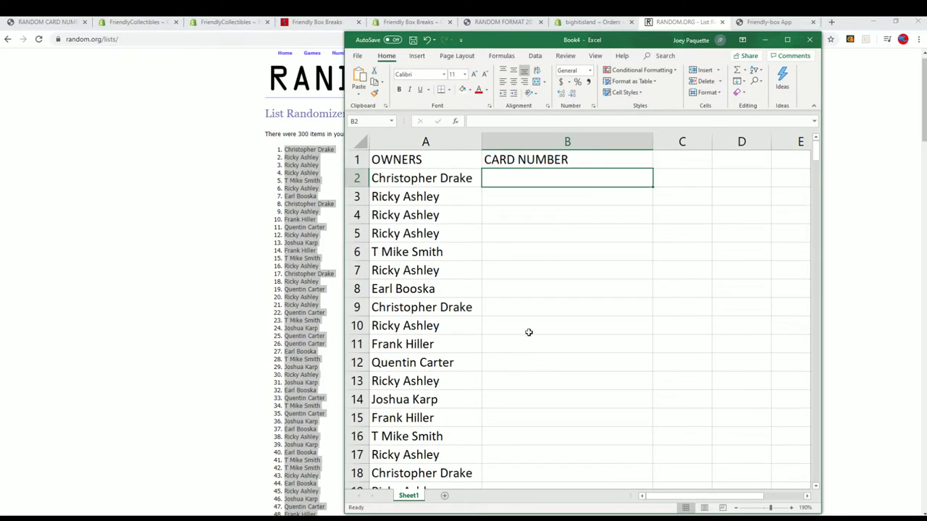
Minimize the workbook and open a blank List Randomizer form on RANDOM.ORG.
click(765, 40)
scroll(412, 115, up, 1)
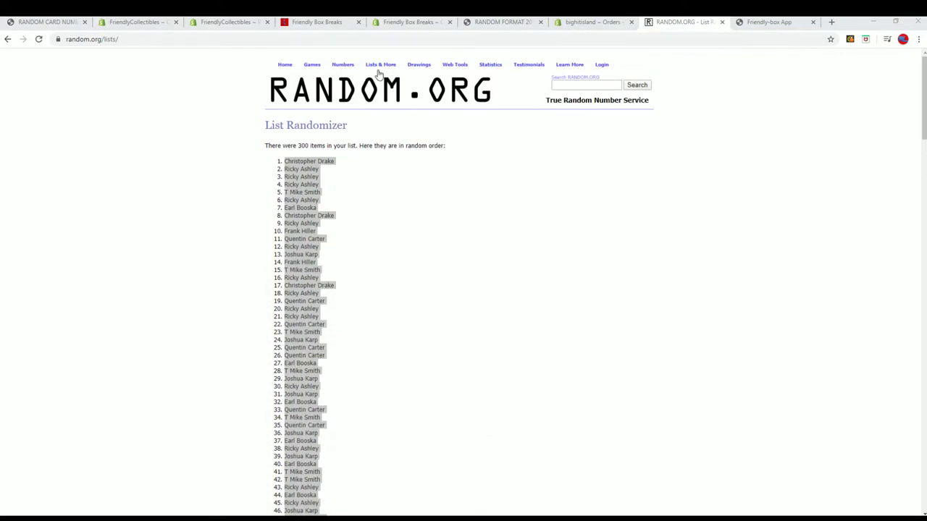
click(384, 85)
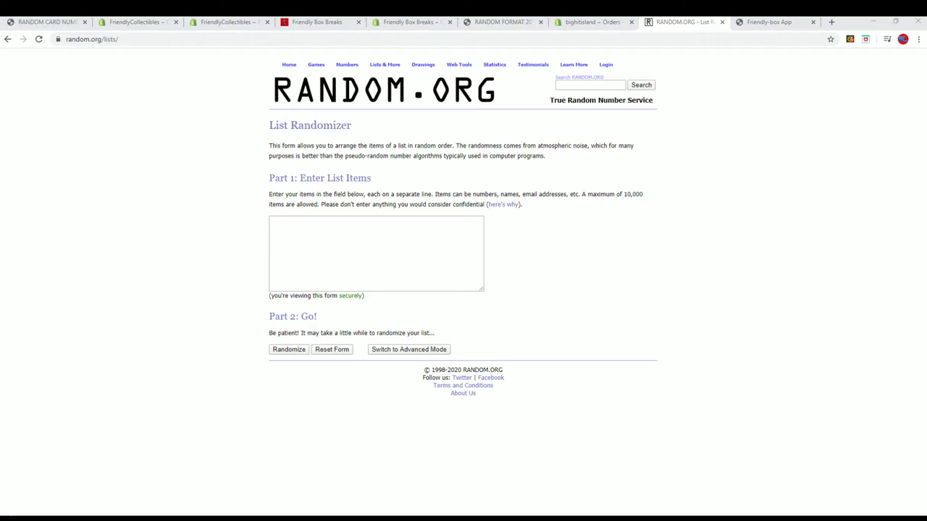
Switch to Notepad and copy the entire card list, from 01 Babe Ruth/02 Babe Ruth through YS-50 Babe Ruth.
key(alt+Tab)
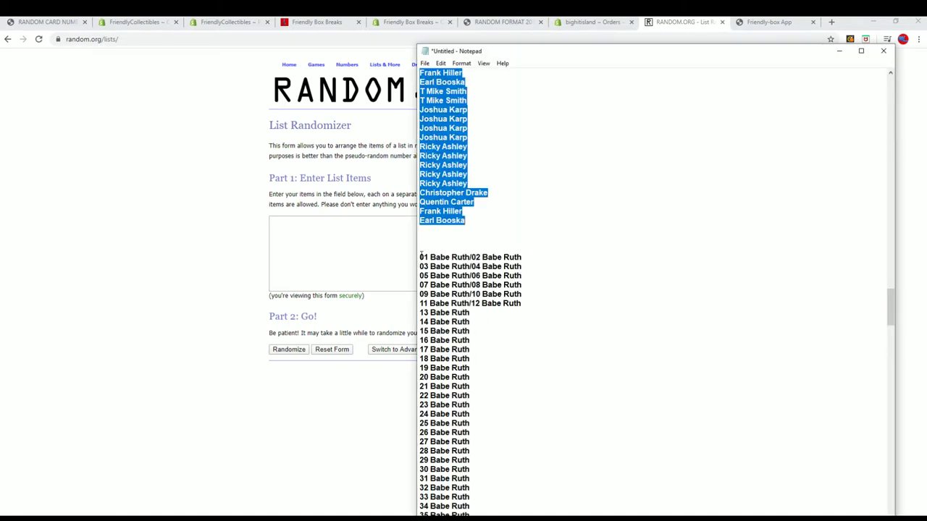
drag(420, 255, 471, 515)
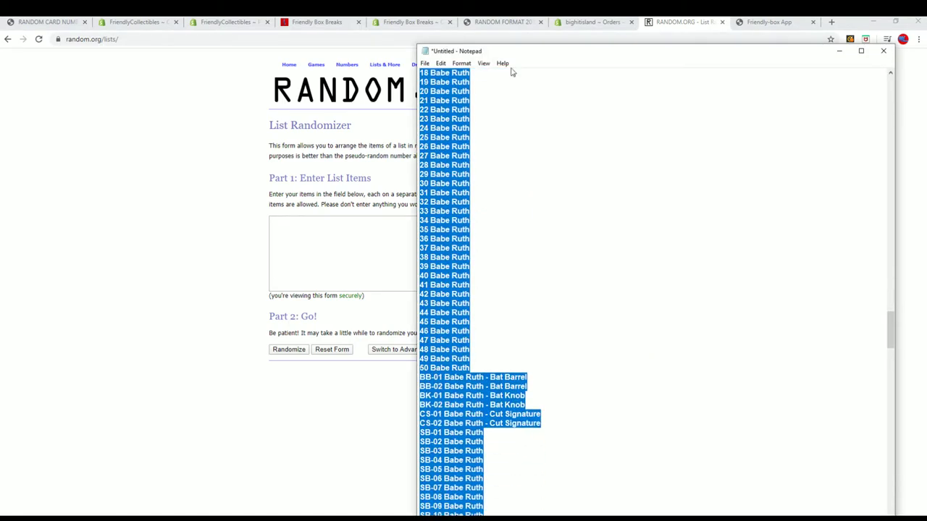
double_click(543, 45)
scroll(506, 497, down, 20)
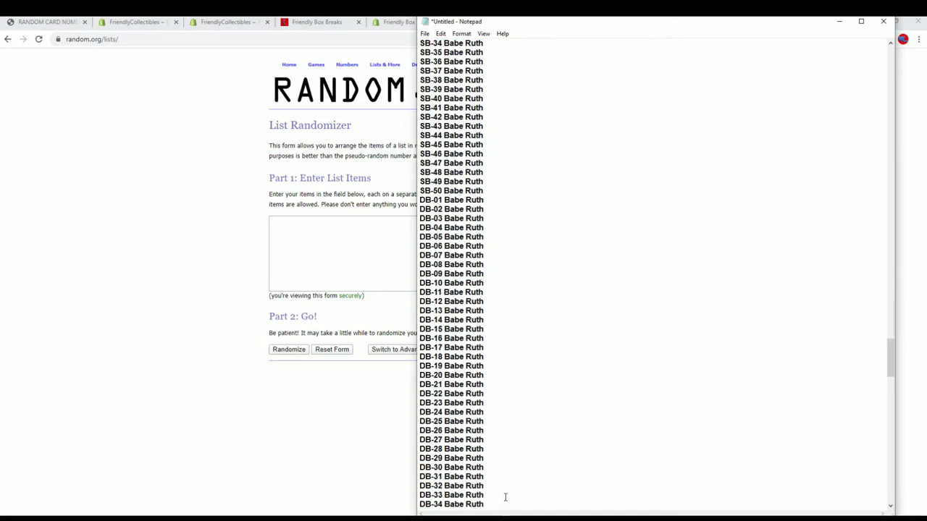
scroll(505, 496, down, 20)
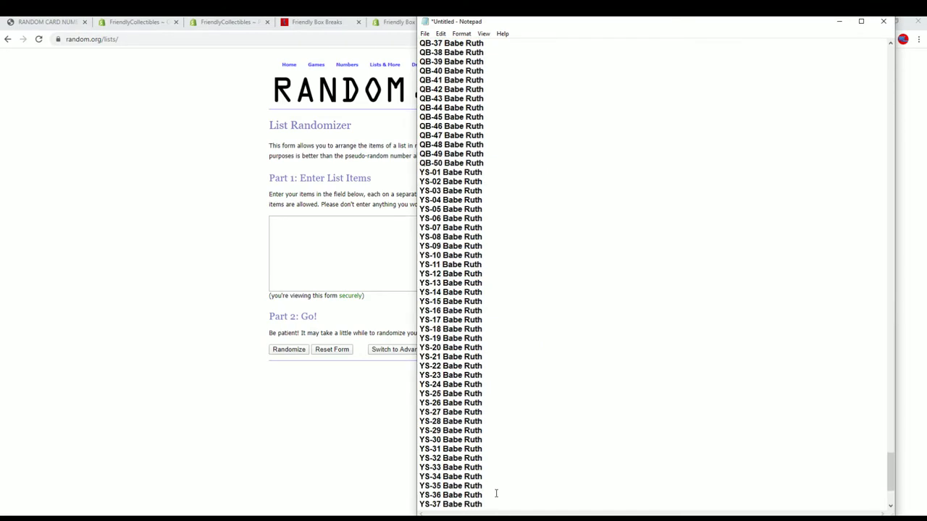
scroll(496, 493, down, 5)
drag(495, 493, 420, 274)
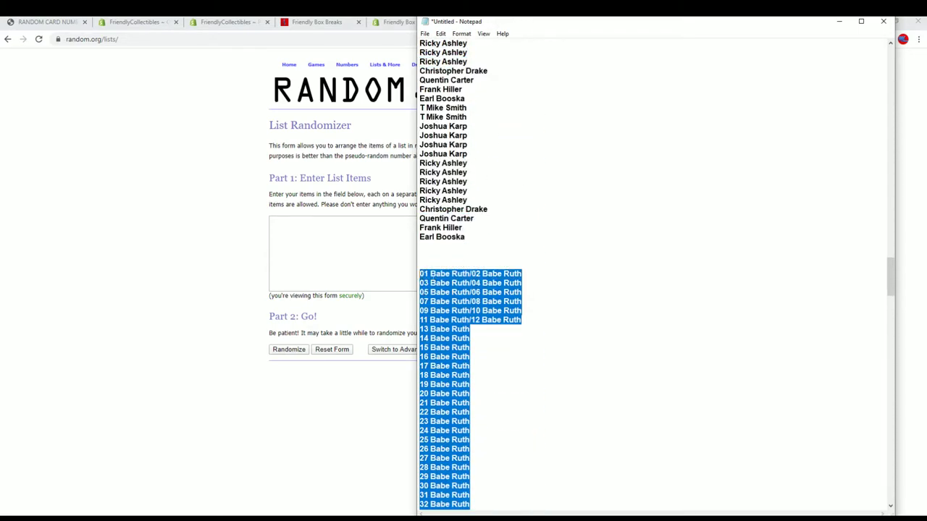
right_click(431, 275)
click(454, 308)
Paste the copied card list into the List Randomizer's items field and randomize it.
right_click(282, 225)
click(307, 300)
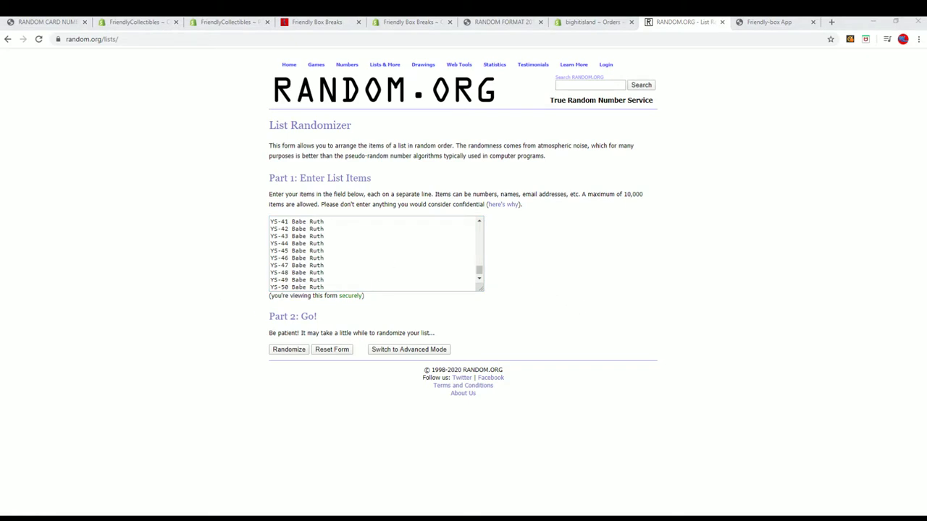
click(288, 350)
Randomize the card list again six more times, for seven randomizations in total.
scroll(287, 349, down, 5)
scroll(287, 350, down, 20)
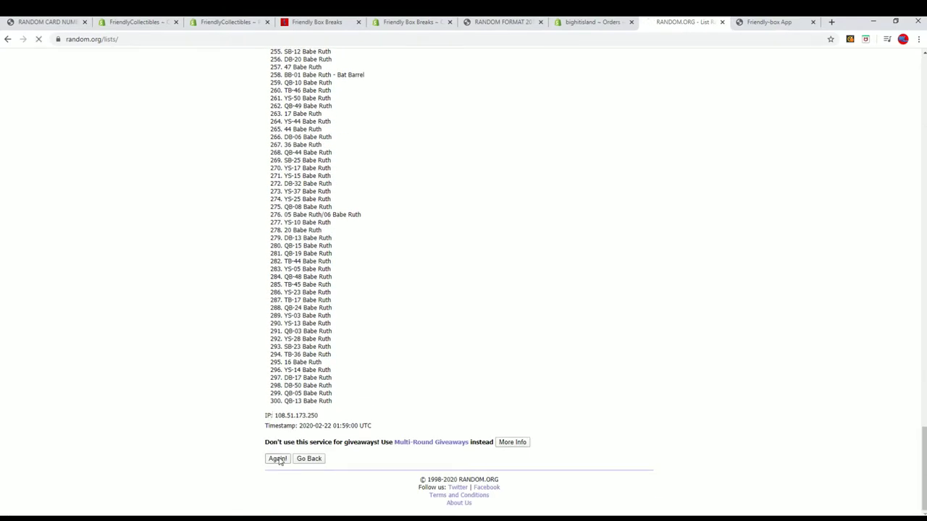
click(278, 459)
scroll(284, 451, down, 4)
scroll(287, 449, down, 20)
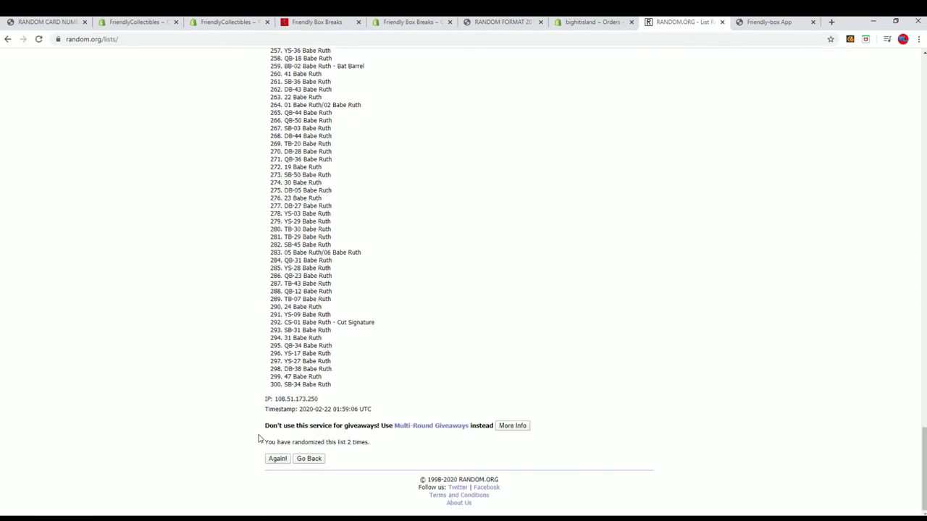
click(277, 458)
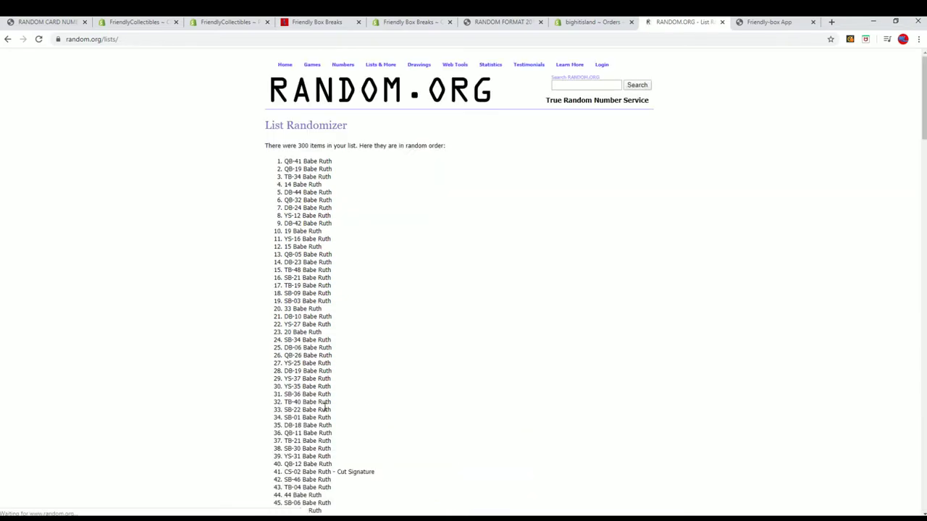
scroll(293, 444, down, 15)
scroll(294, 444, down, 12)
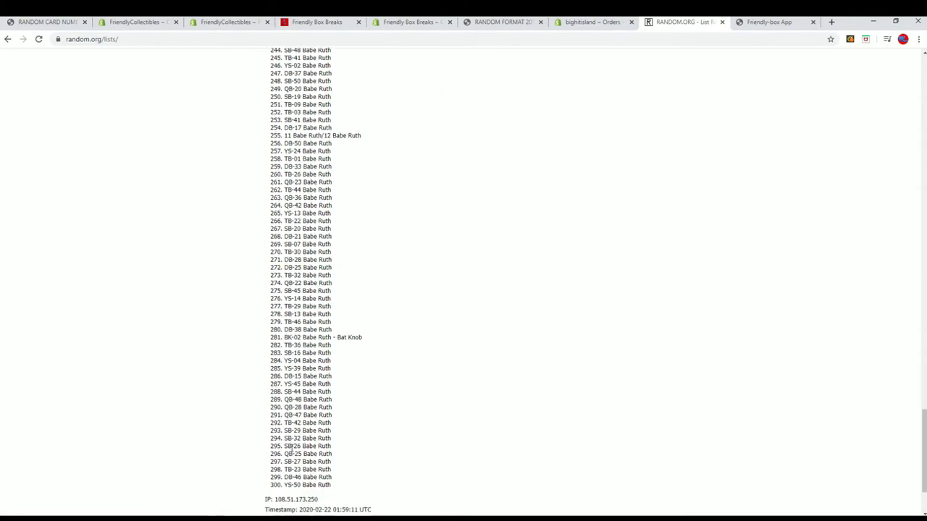
click(278, 459)
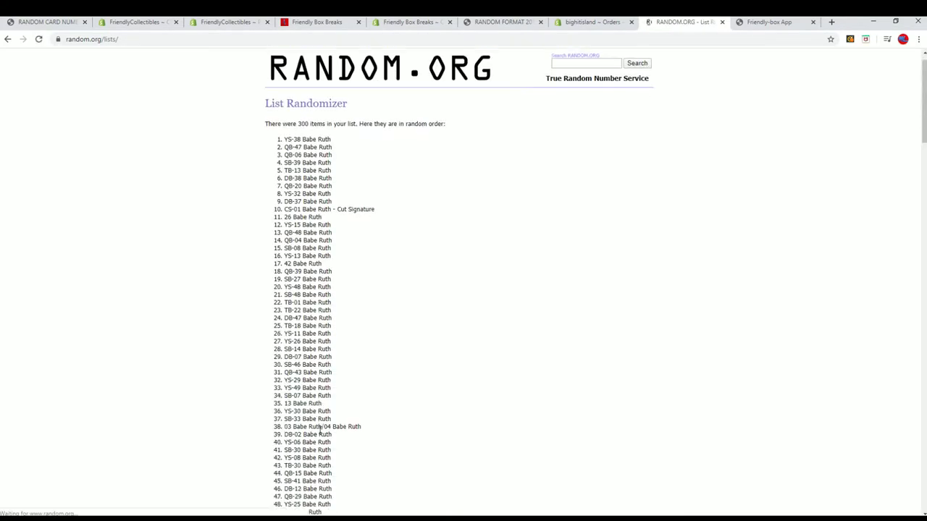
scroll(314, 438, down, 14)
scroll(314, 438, down, 12)
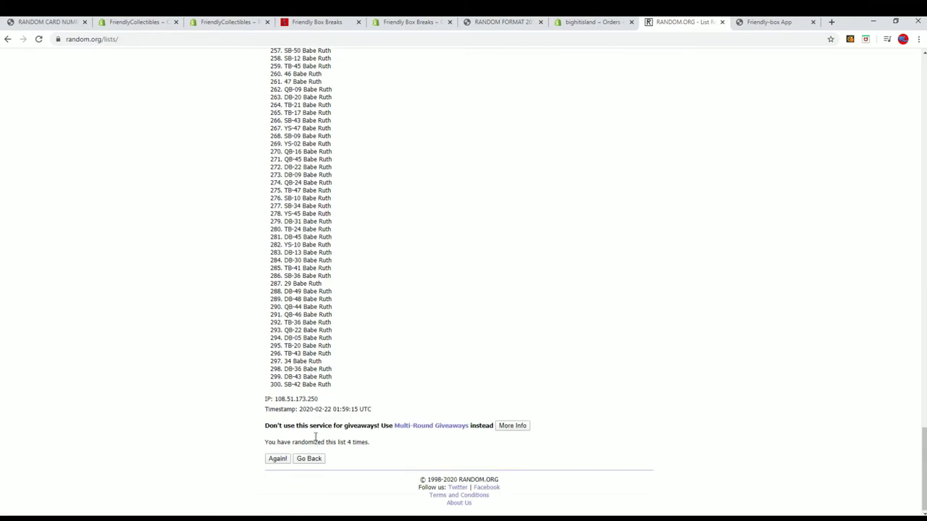
click(278, 458)
scroll(379, 384, down, 15)
scroll(352, 409, down, 12)
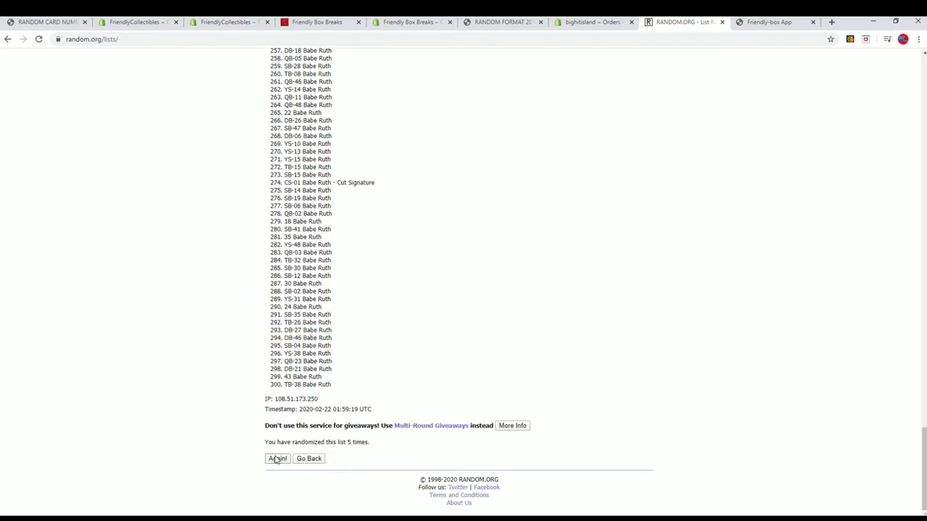
click(277, 459)
scroll(418, 261, down, 15)
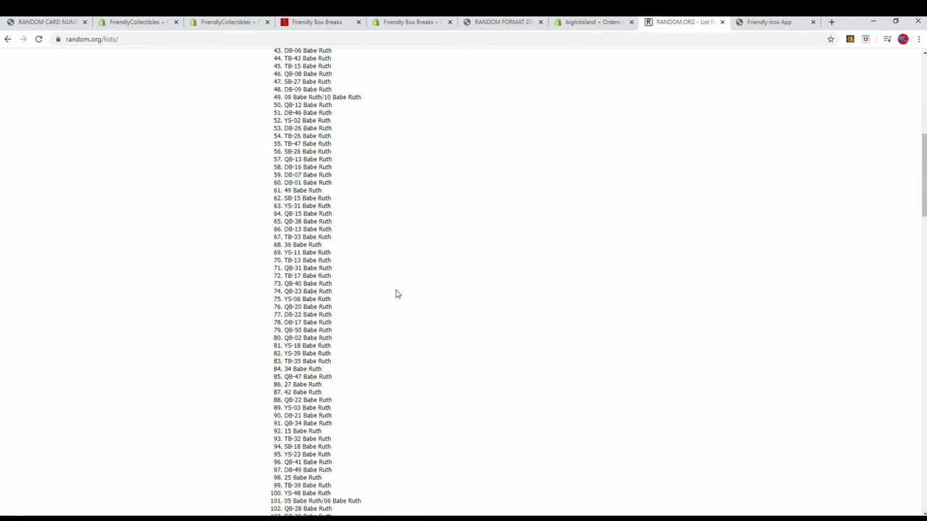
scroll(374, 368, down, 15)
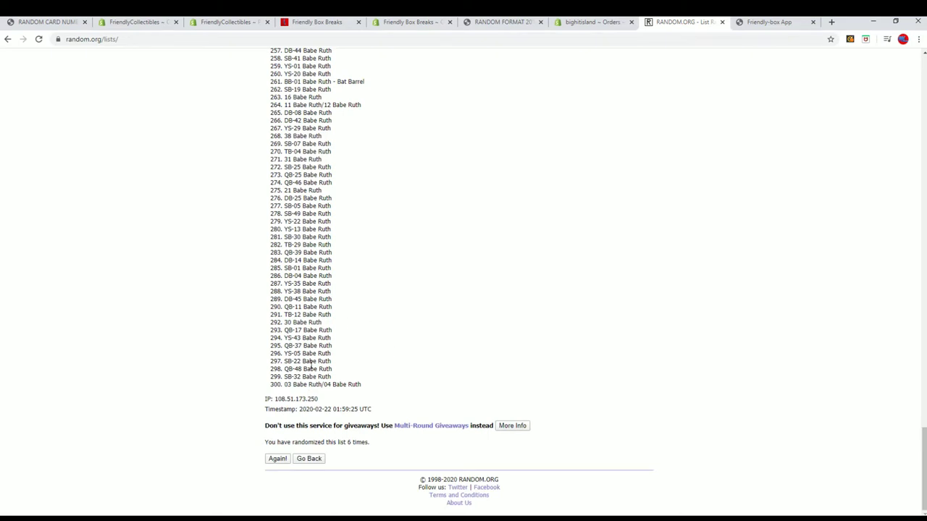
click(276, 458)
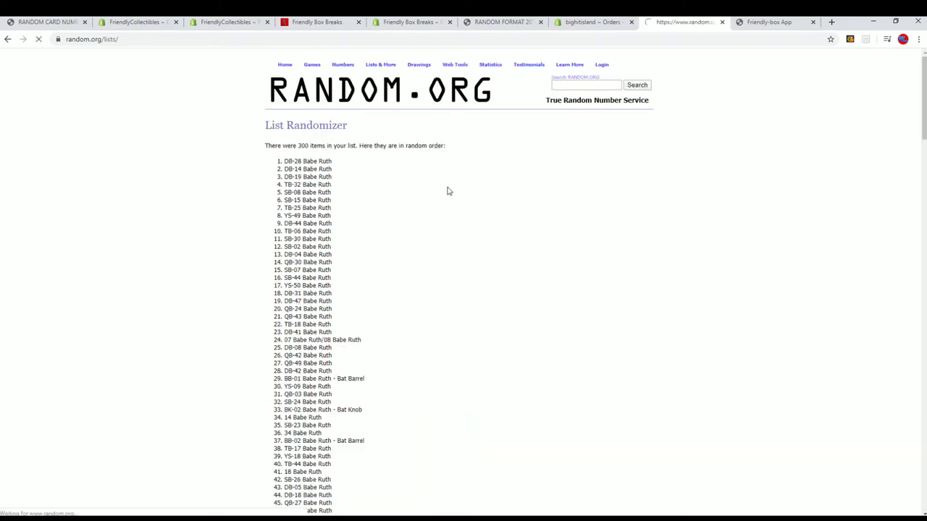
Copy the entire randomized card list, from DB-28 Babe Ruth at item 1 through SB-50 Babe Ruth at item 300.
drag(284, 159, 349, 389)
scroll(393, 352, down, 7)
scroll(381, 393, down, 14)
scroll(375, 420, down, 8)
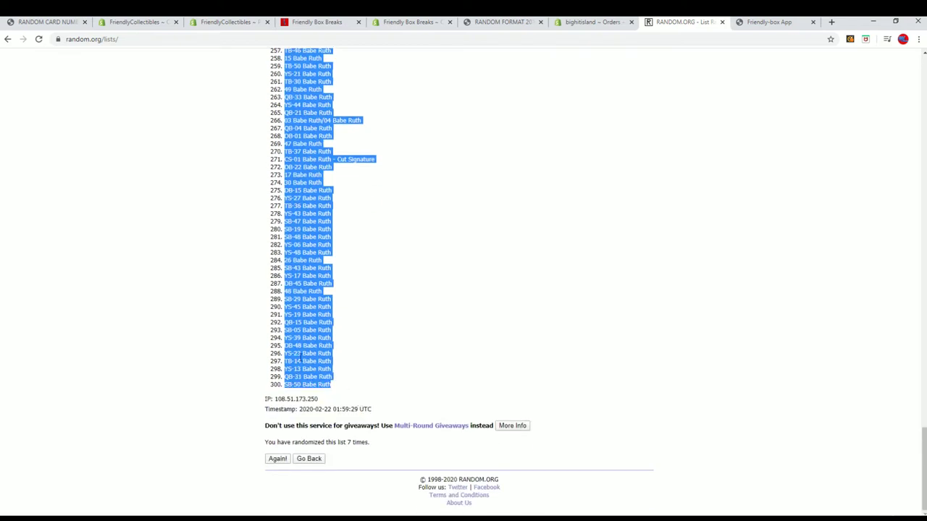
right_click(297, 357)
click(310, 361)
scroll(389, 323, up, 3)
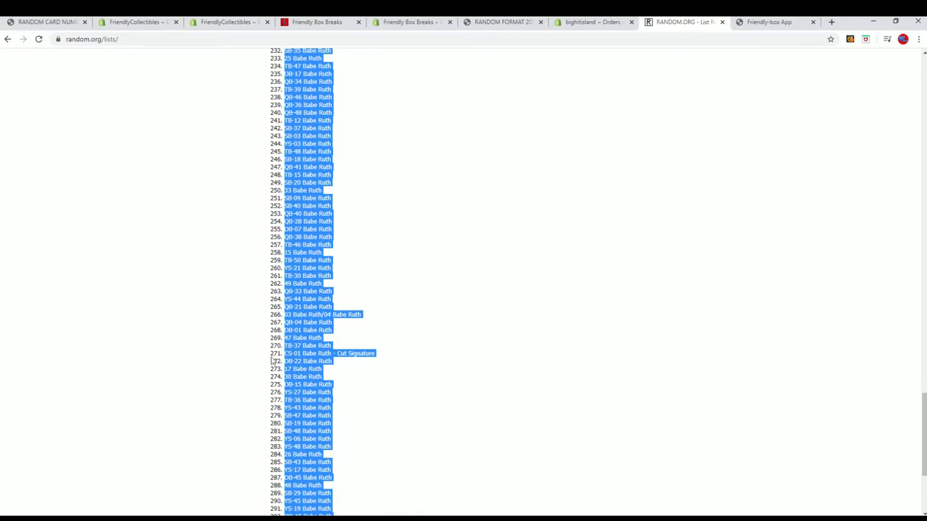
scroll(392, 362, up, 15)
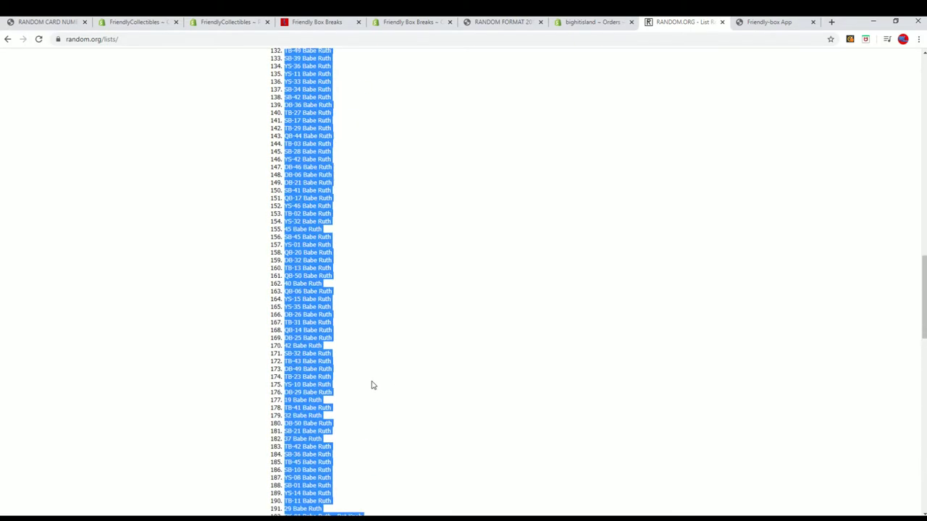
scroll(375, 379, up, 10)
scroll(381, 377, down, 1)
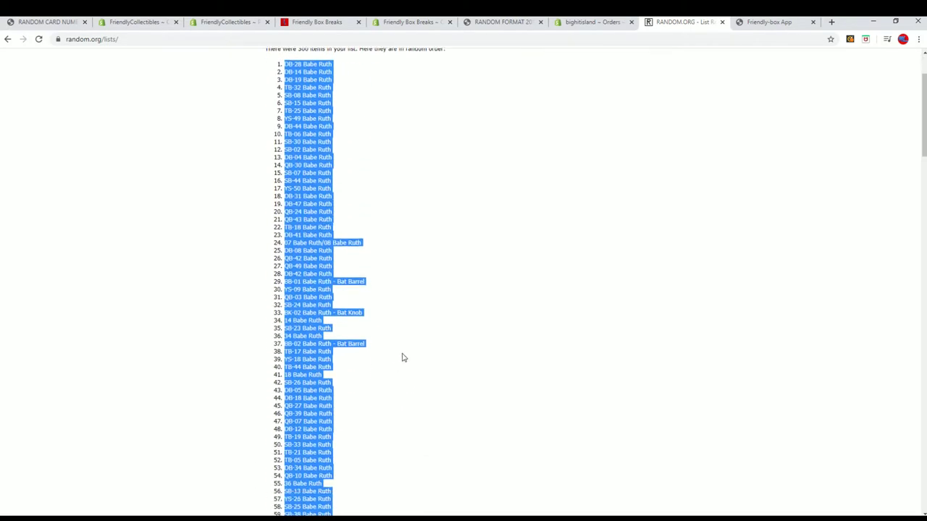
scroll(418, 352, up, 4)
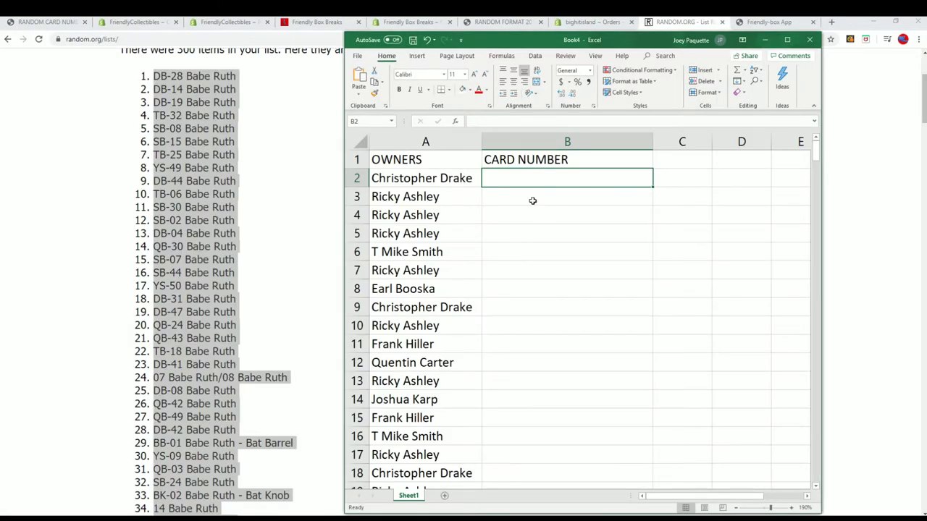
Paste the card list as unformatted Text from cell B2 under CARD NUMBER in the Excel workbook, and narrow column B around the card prefixes.
right_click(495, 176)
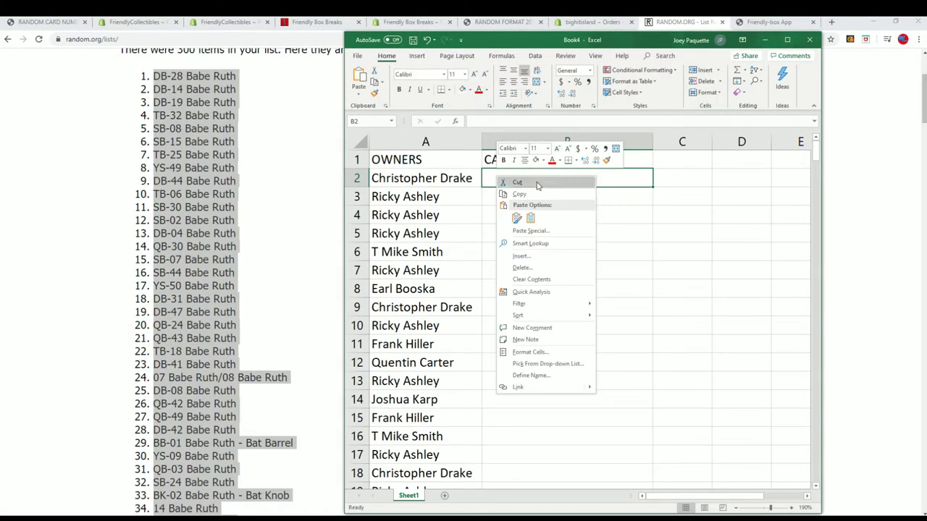
click(521, 231)
click(445, 176)
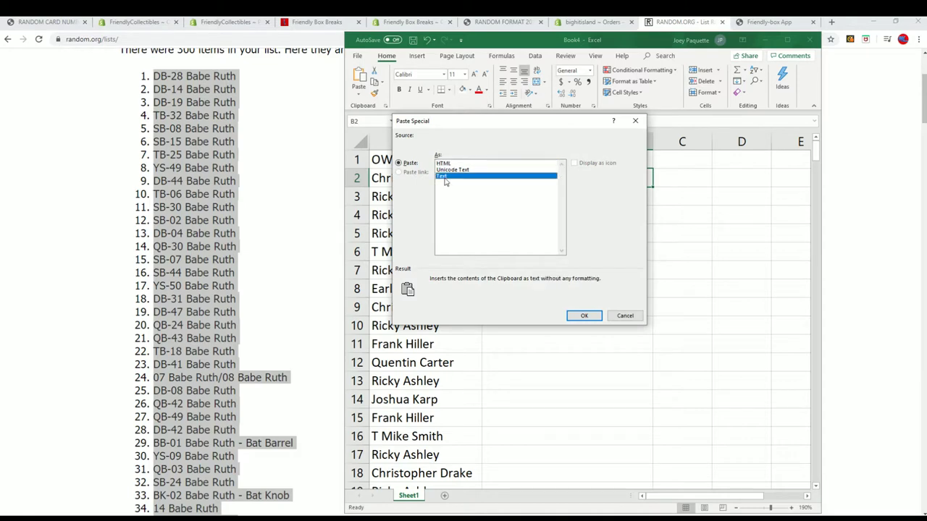
click(584, 316)
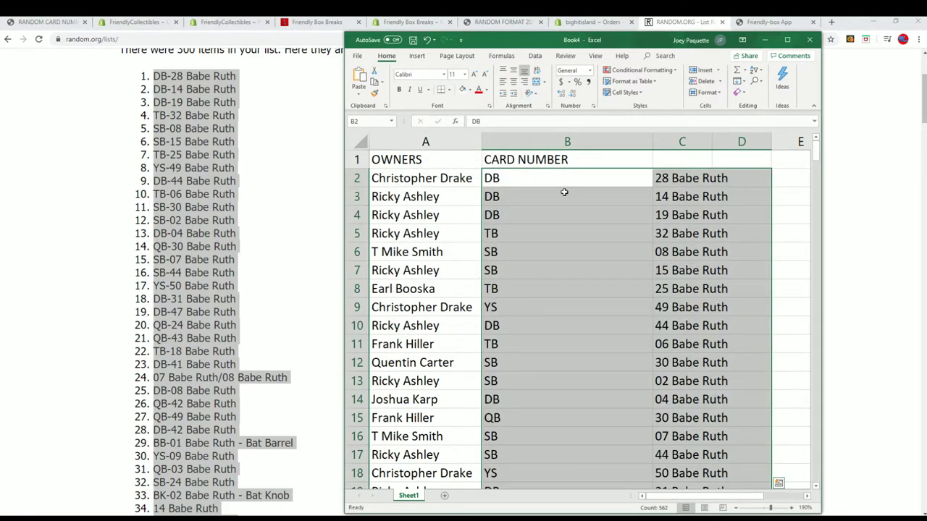
click(629, 142)
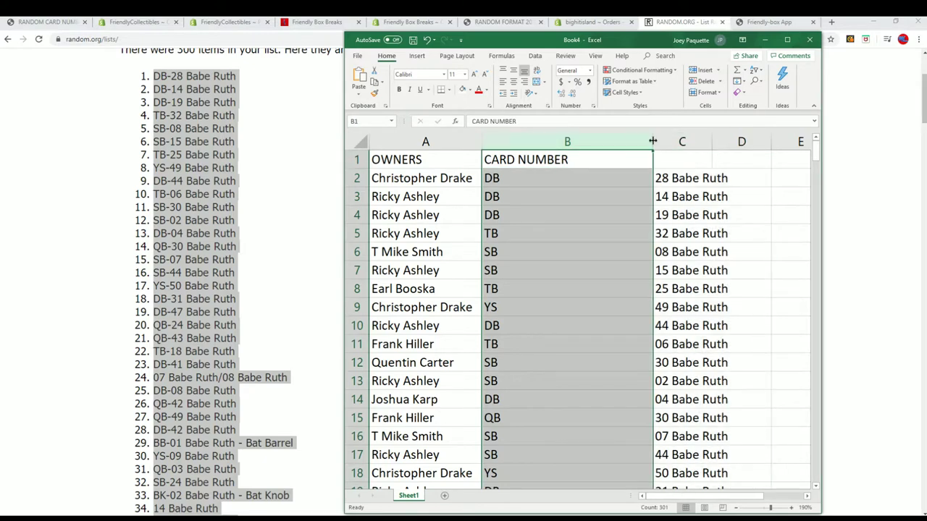
drag(653, 142, 519, 147)
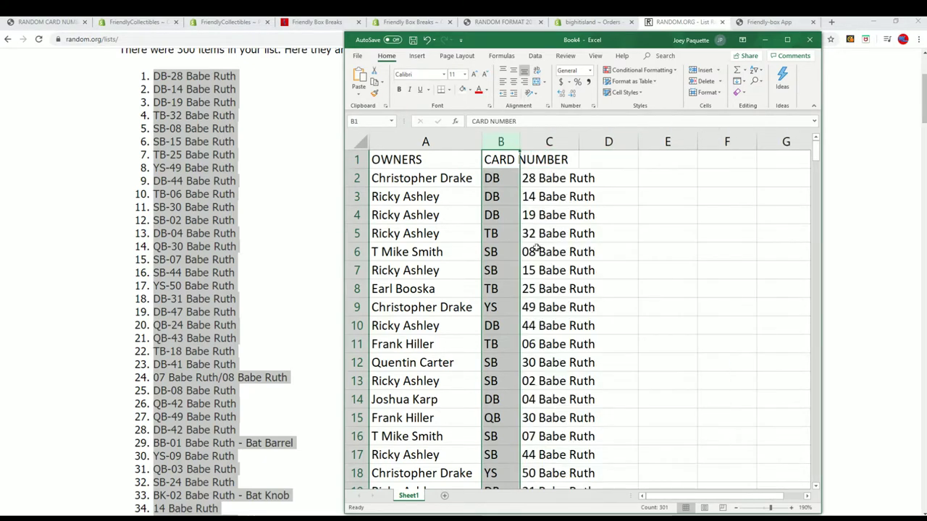
Review the owner and card pairings in the first rows, checking the owner of the BB 01 Bat Barrel card.
scroll(536, 214, down, 2)
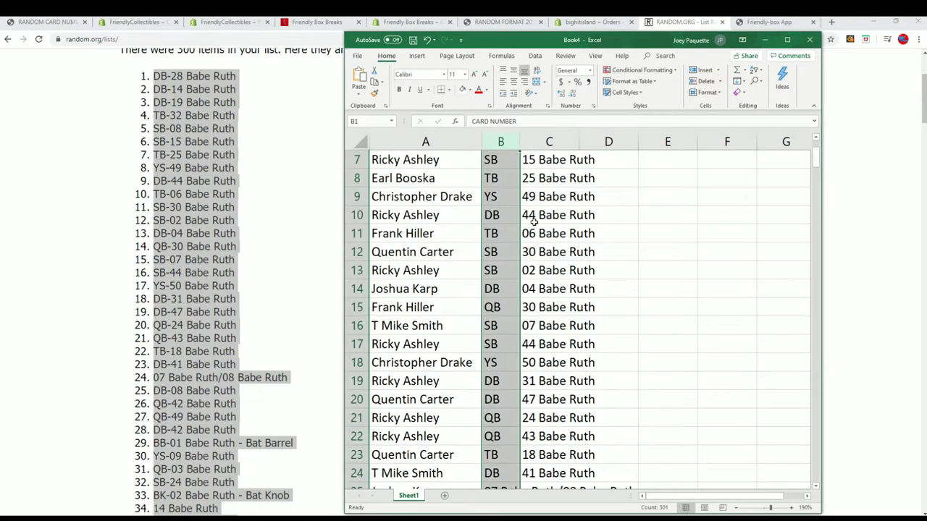
scroll(568, 265, up, 2)
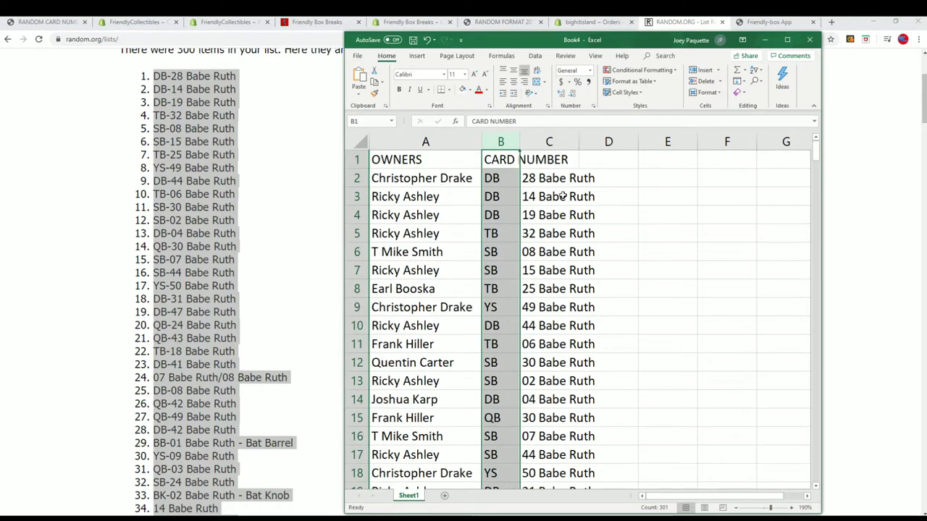
scroll(564, 197, down, 1)
scroll(568, 230, down, 1)
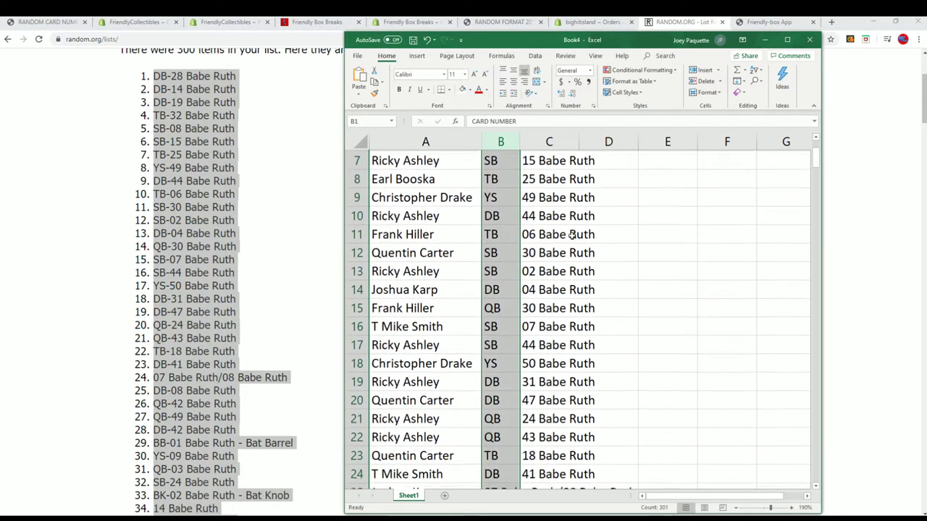
scroll(582, 255, down, 2)
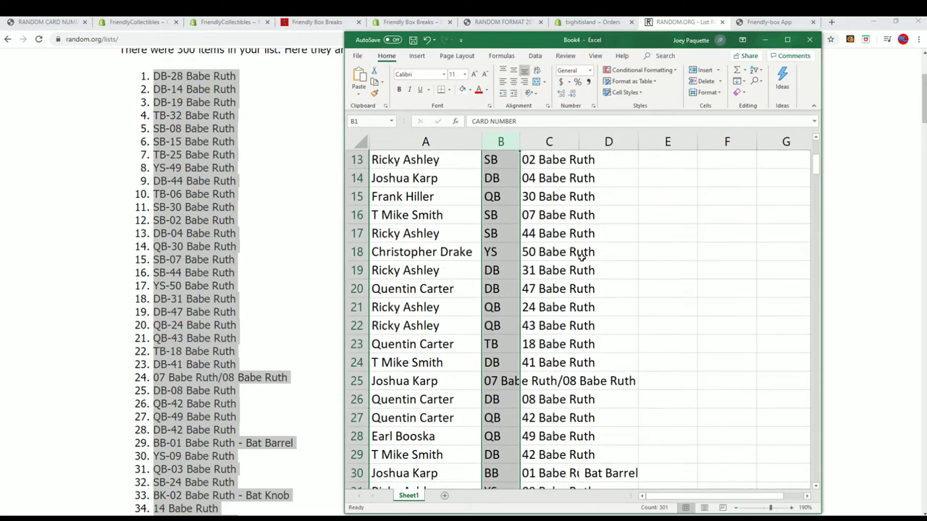
scroll(580, 256, down, 1)
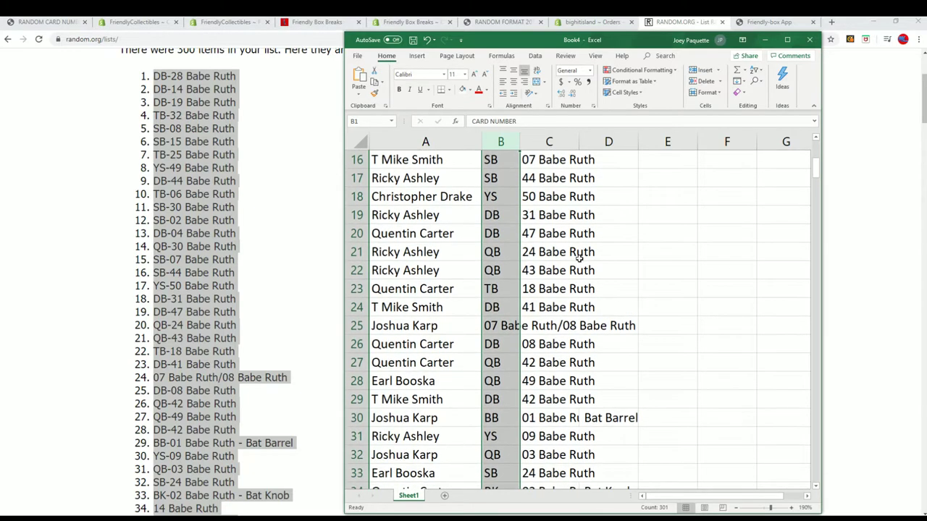
scroll(580, 257, down, 2)
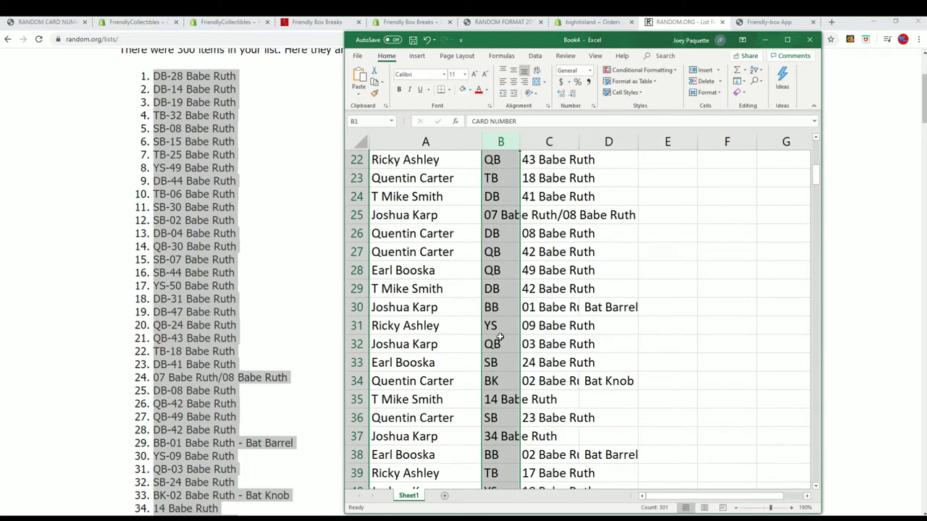
click(457, 307)
Widen columns B and C so the card numbers and names are not cut off.
click(503, 142)
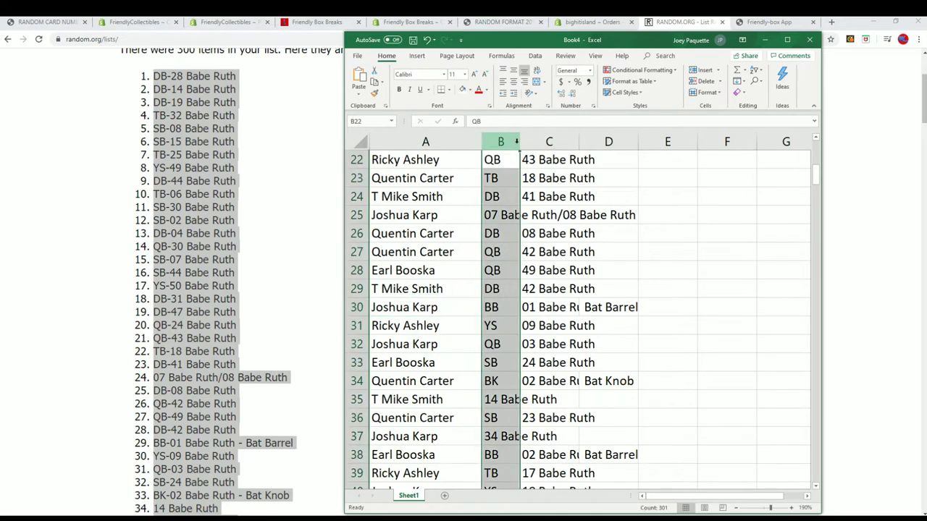
drag(520, 142, 548, 142)
drag(606, 146, 636, 145)
Examine the pairings from row 25 to about row 127, checking the owners of the Bat Knob and CS 02 Cut Signature cards.
scroll(500, 330, down, 2)
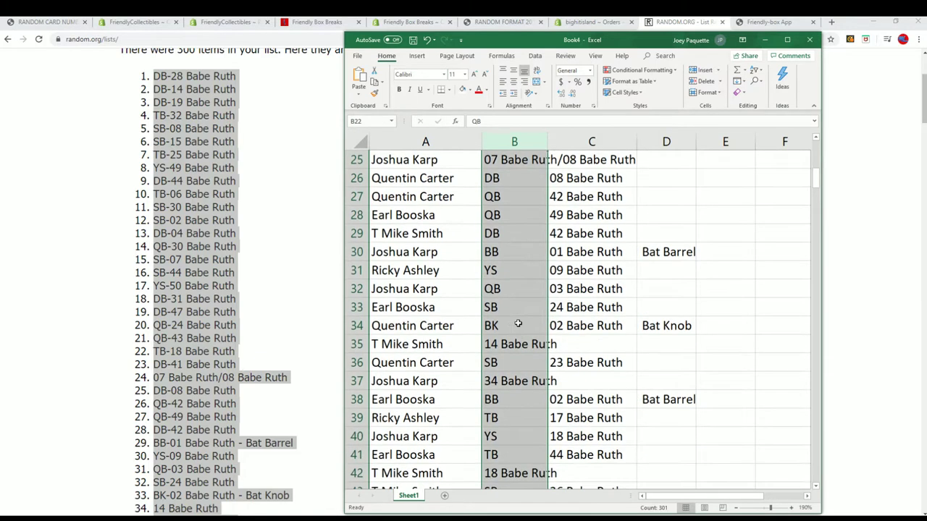
click(455, 271)
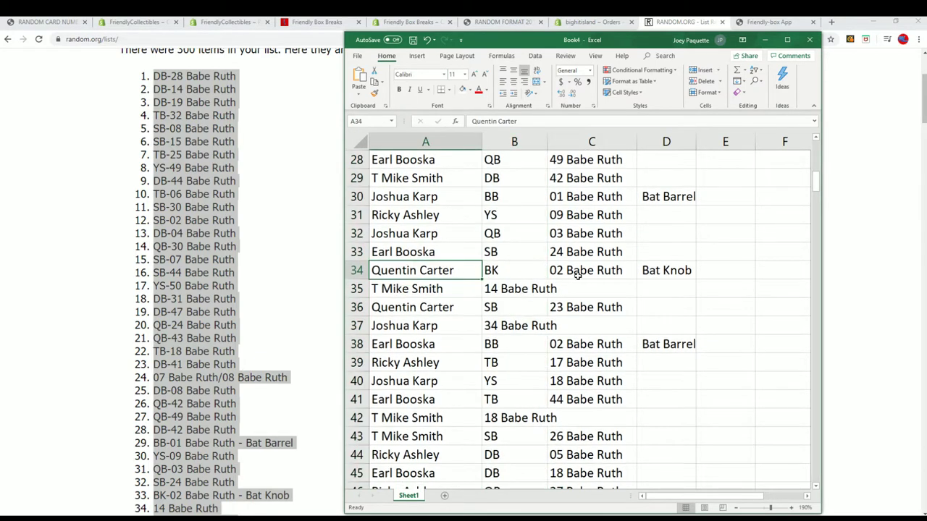
scroll(621, 282, down, 1)
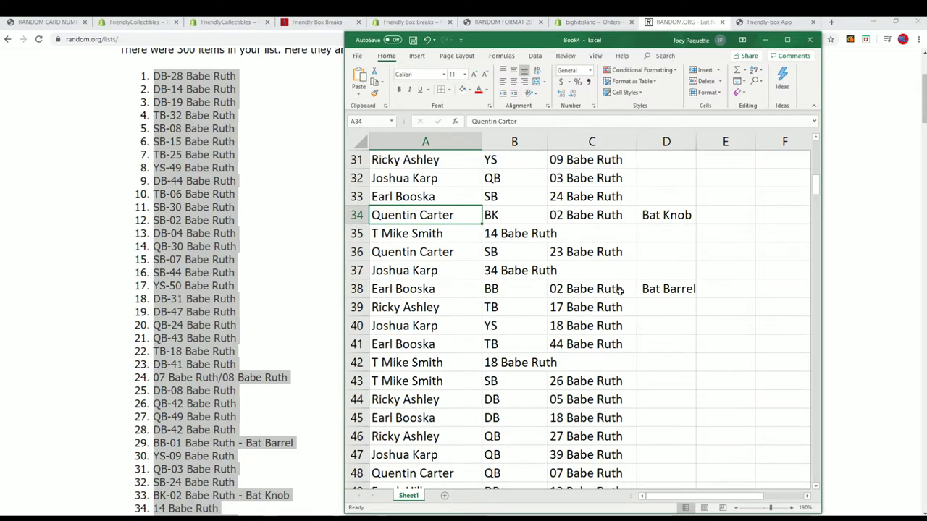
scroll(620, 289, down, 1)
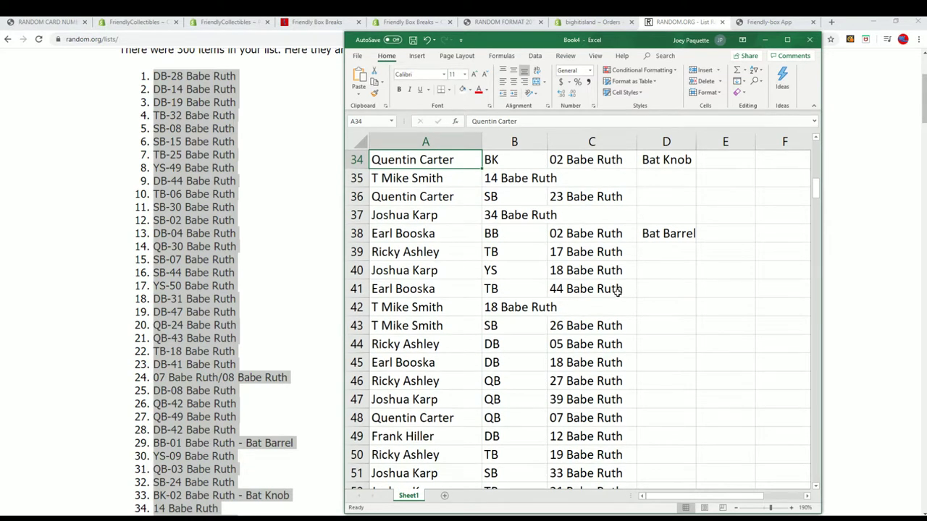
scroll(618, 290, down, 4)
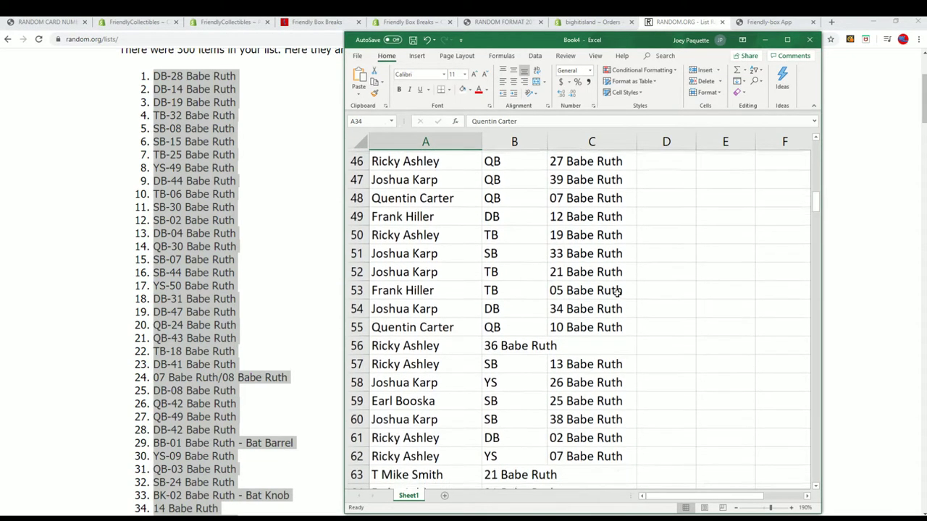
scroll(618, 291, down, 4)
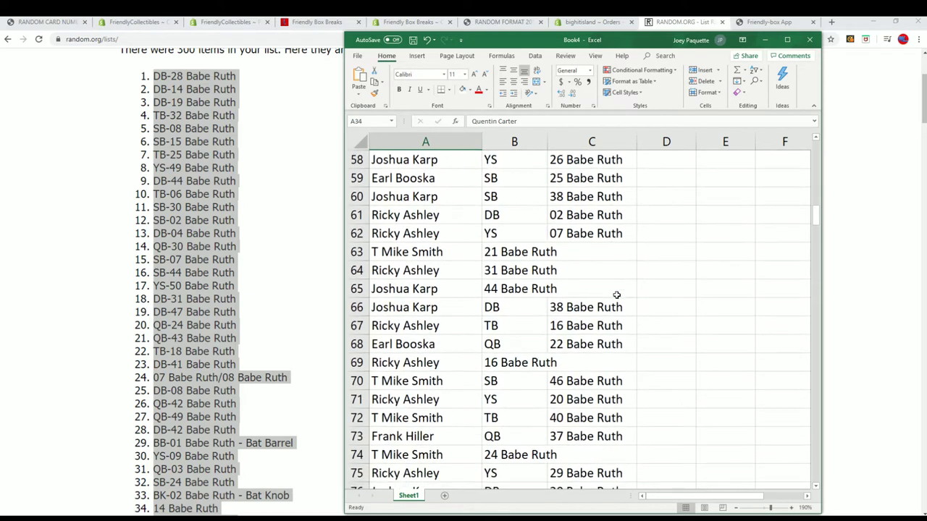
scroll(616, 294, down, 5)
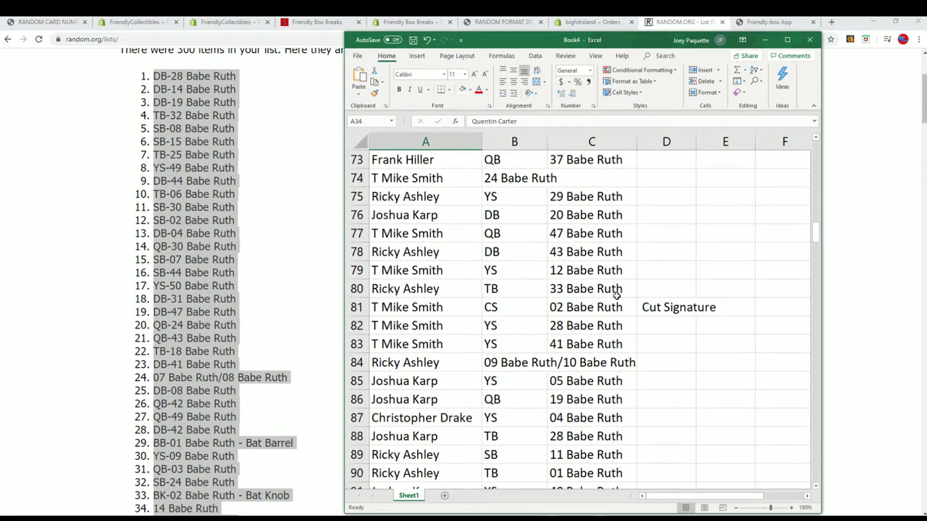
click(472, 307)
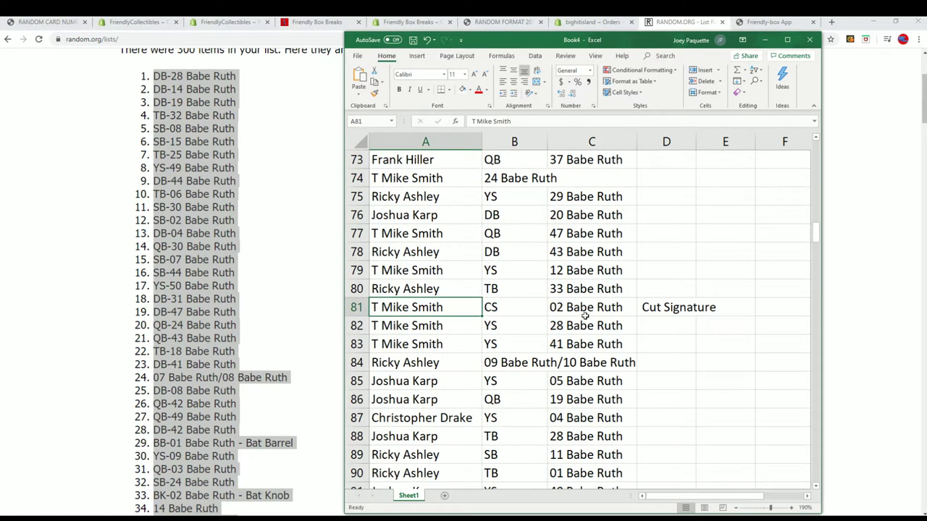
scroll(592, 324, down, 2)
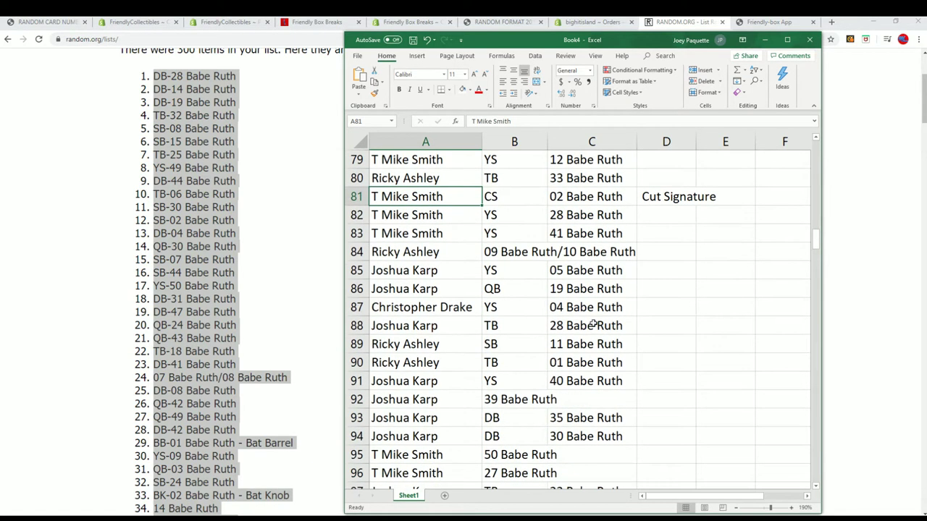
scroll(592, 324, down, 2)
scroll(592, 323, down, 1)
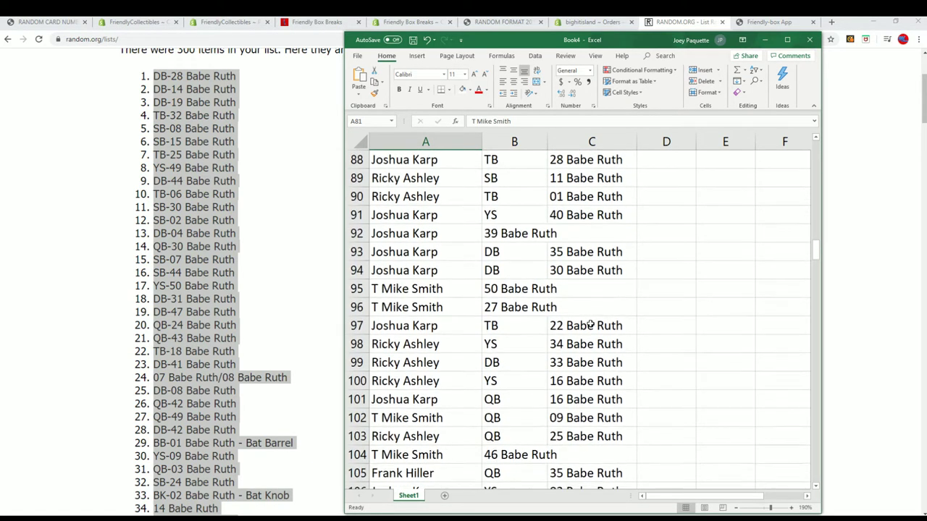
scroll(591, 325, down, 4)
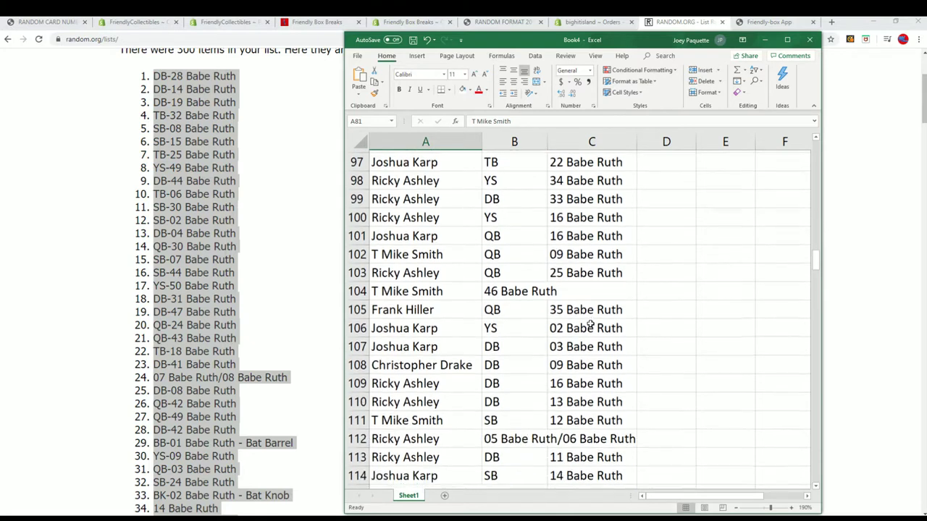
scroll(591, 325, down, 1)
scroll(591, 325, down, 4)
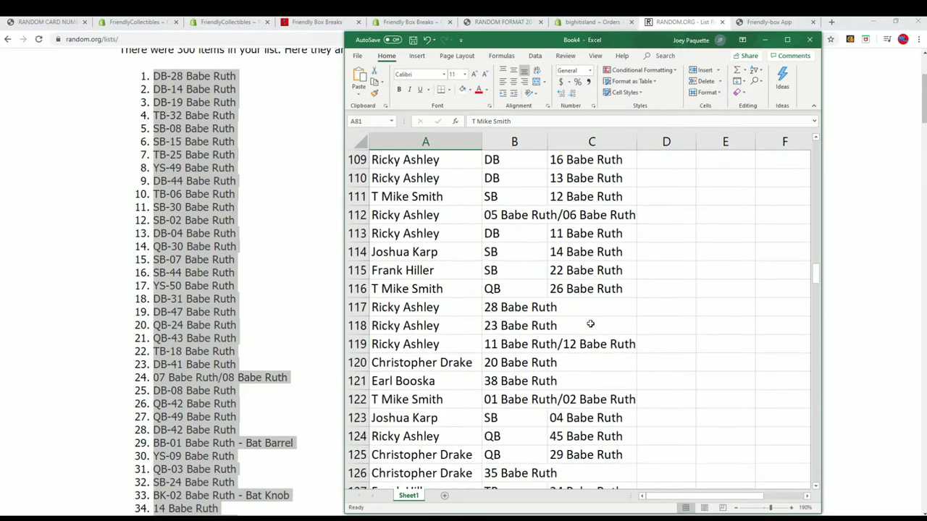
scroll(591, 325, down, 3)
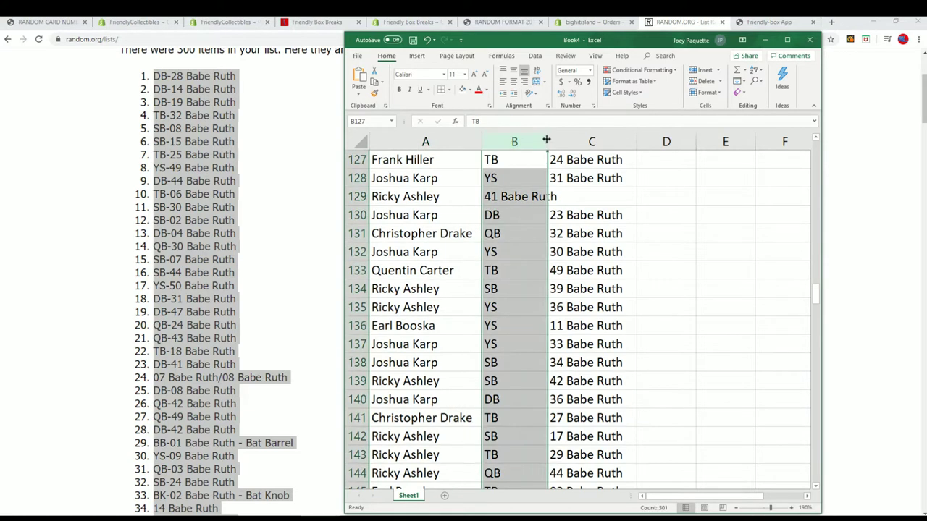
Widen column B to fit the unprefixed card names and review the remaining pairings through row 301.
drag(546, 140, 573, 186)
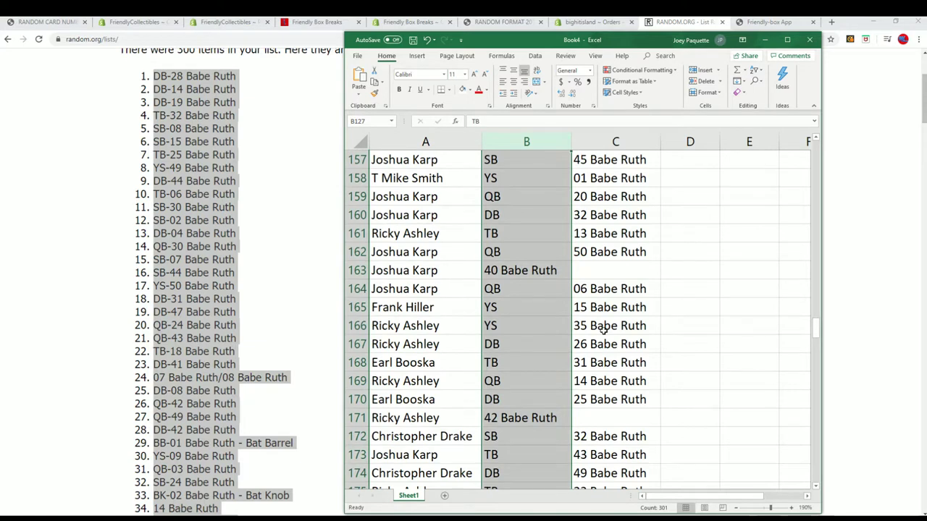
scroll(603, 329, down, 1)
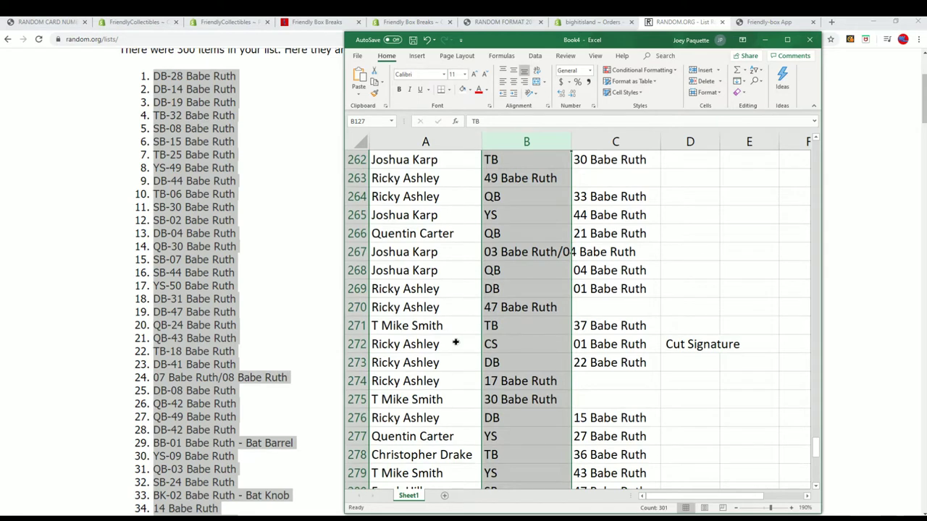
scroll(668, 340, down, 3)
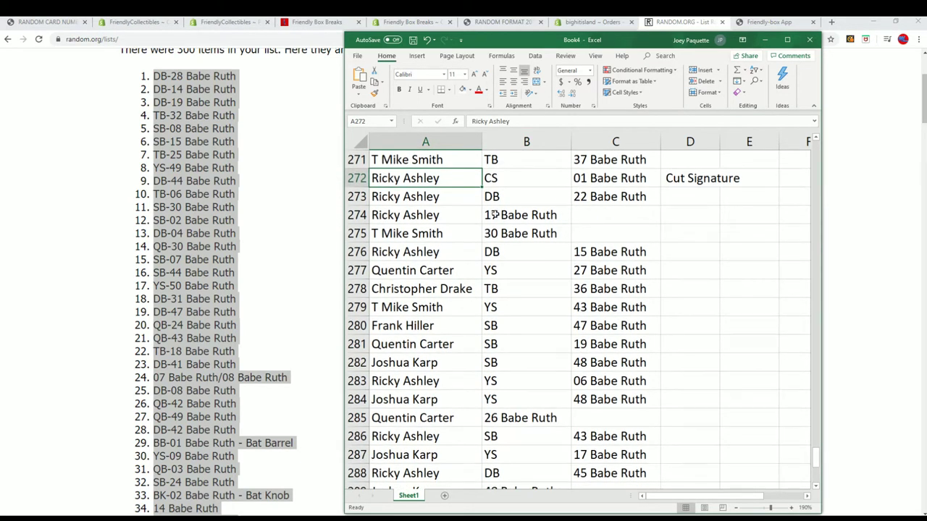
scroll(528, 239, down, 4)
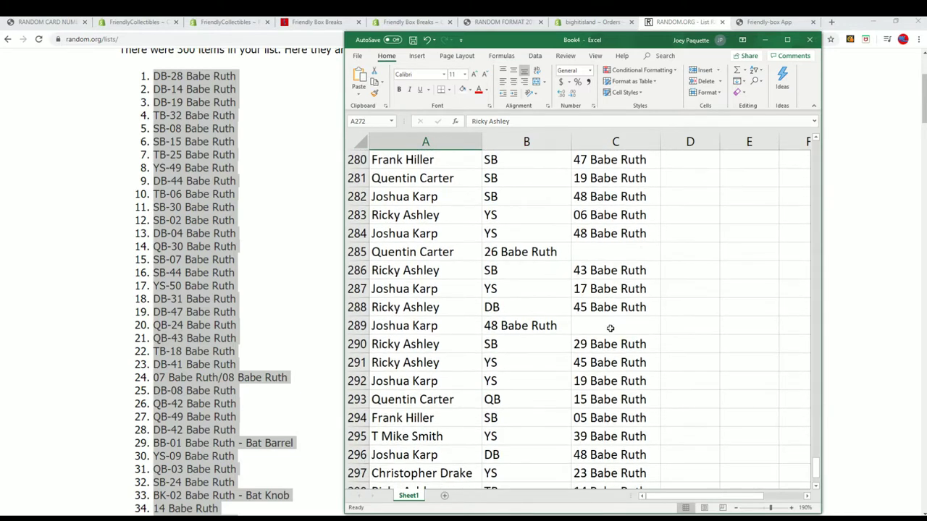
scroll(625, 347, down, 2)
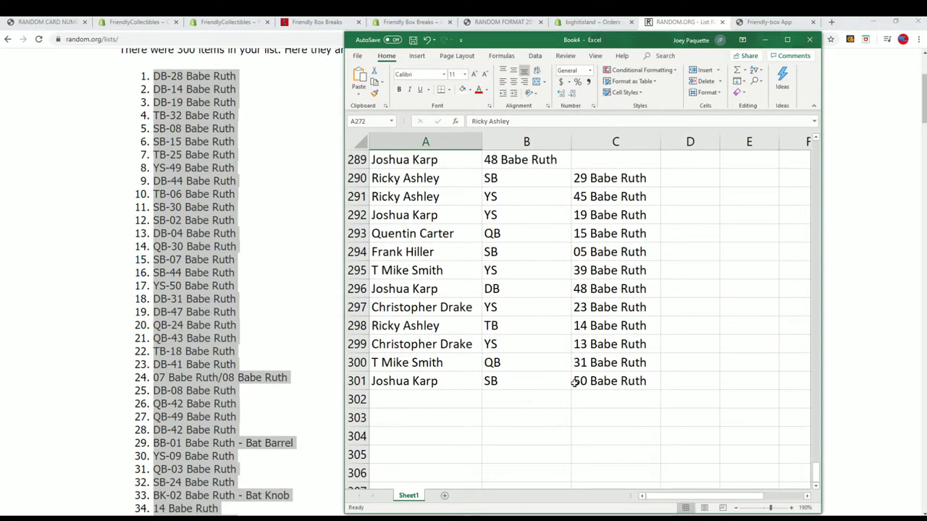
Maximize the workbook window and return to the start of the owner and card list.
scroll(577, 381, up, 3)
scroll(577, 381, up, 20)
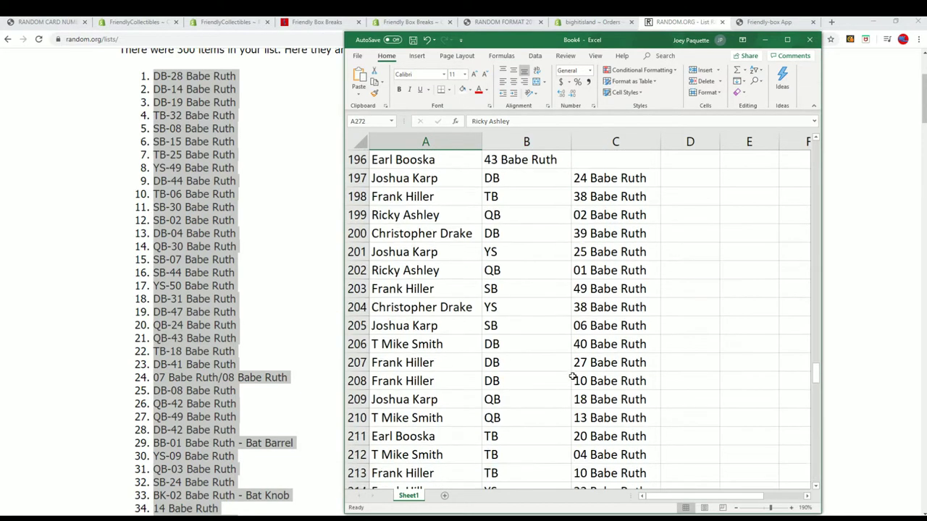
click(787, 39)
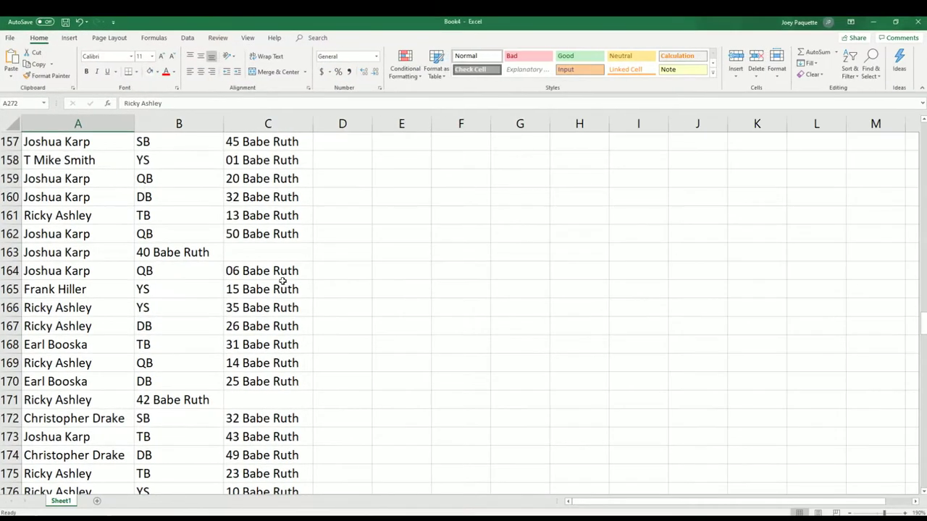
scroll(231, 270, up, 5)
scroll(230, 270, up, 20)
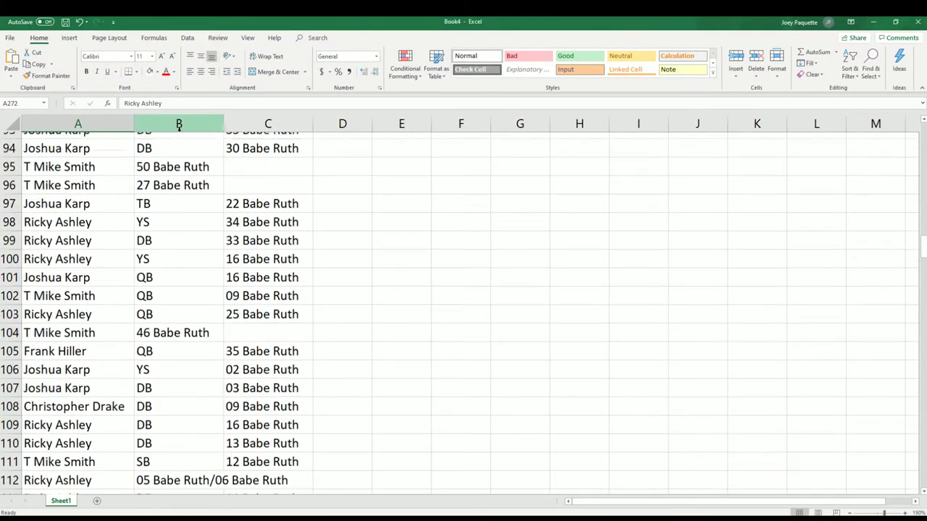
scroll(196, 233, up, 20)
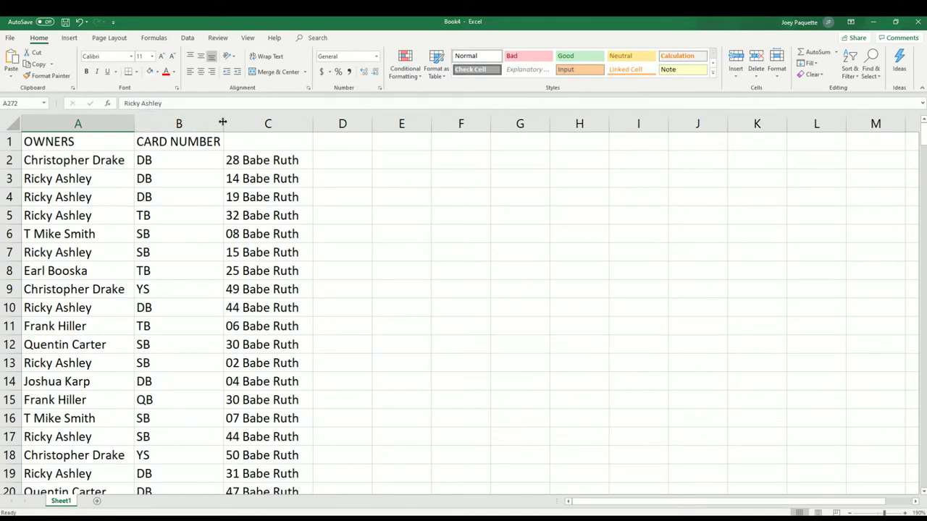
Narrow column B to fit the two-letter card prefixes so the card numbers sit close beside them.
drag(225, 123, 177, 123)
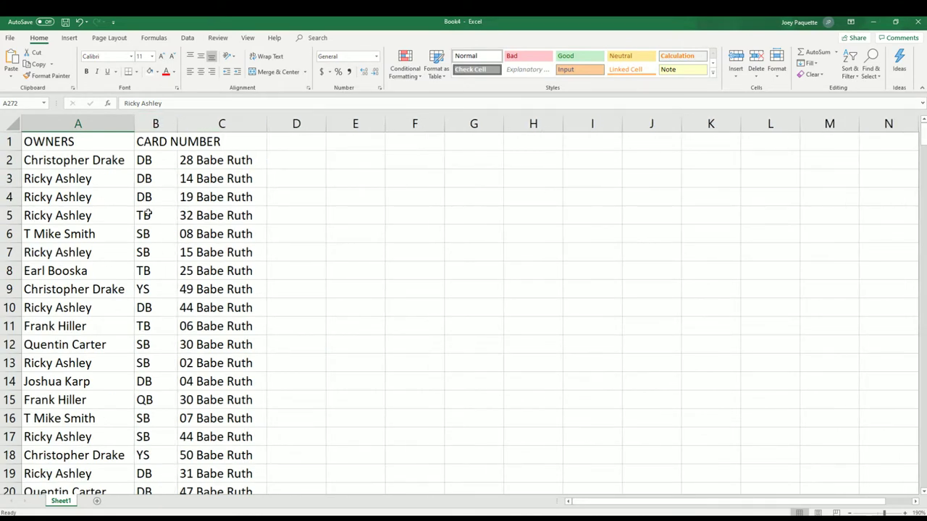
click(169, 124)
drag(175, 124, 170, 124)
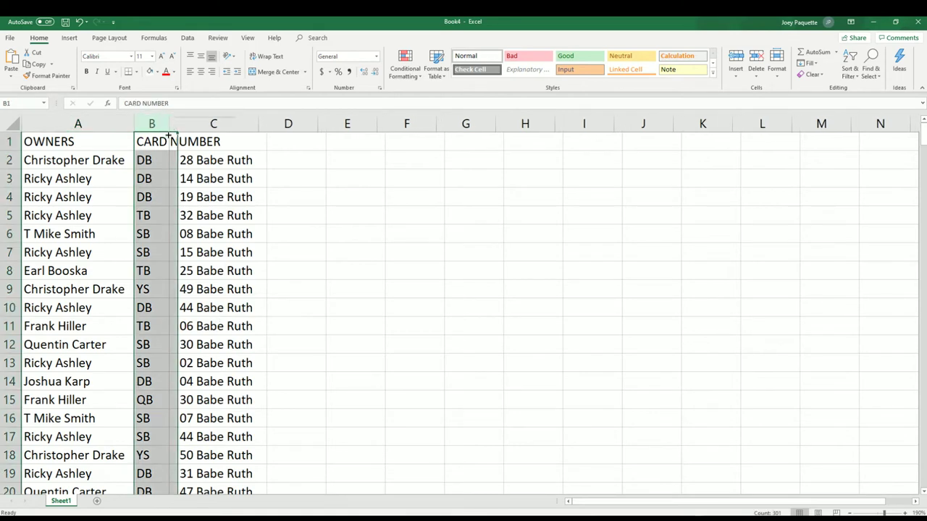
Capture a screen region covering the owner and card columns from row 2 through the last visible row.
scroll(182, 362, down, 7)
scroll(182, 374, up, 7)
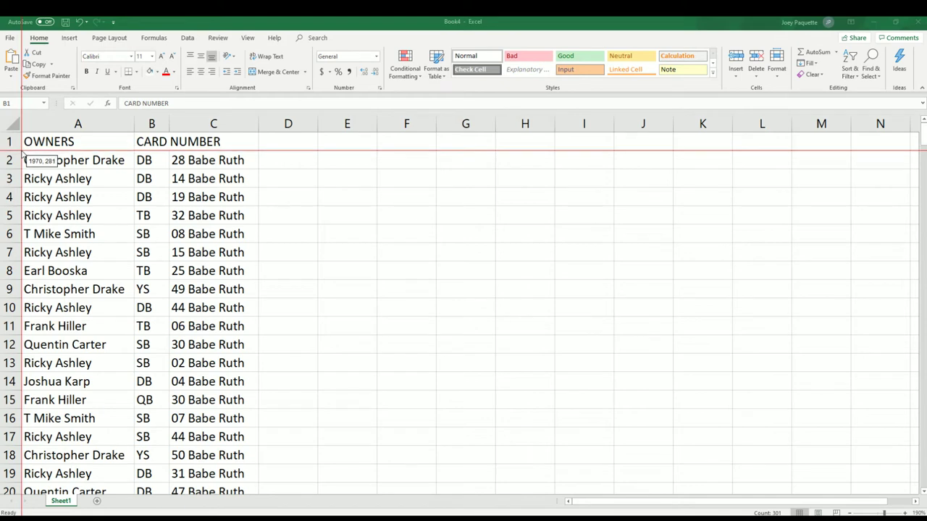
drag(22, 149, 315, 493)
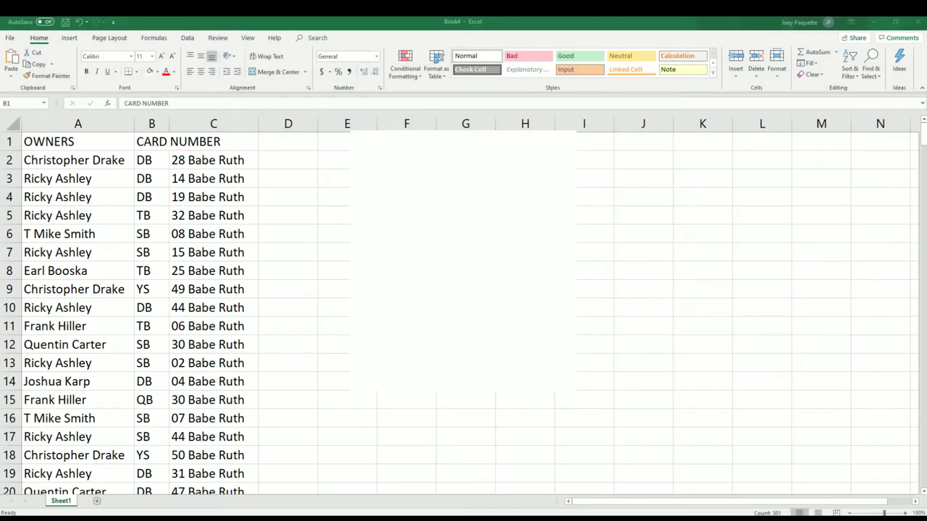